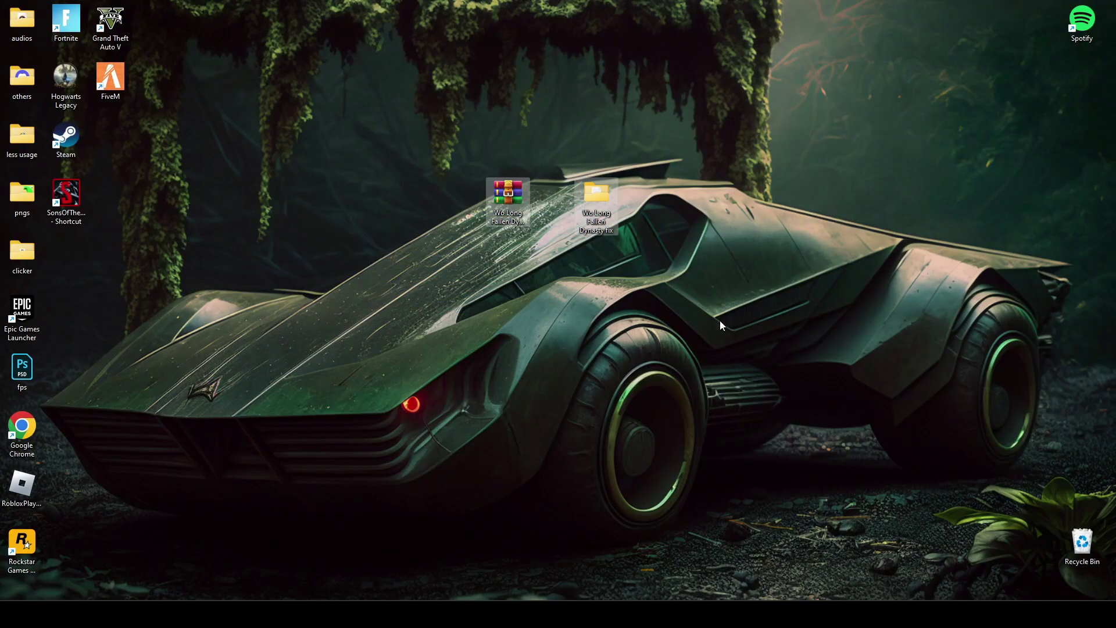
# Open the Windows temporary files folder by running the command temp
pyautogui.click(720, 320)
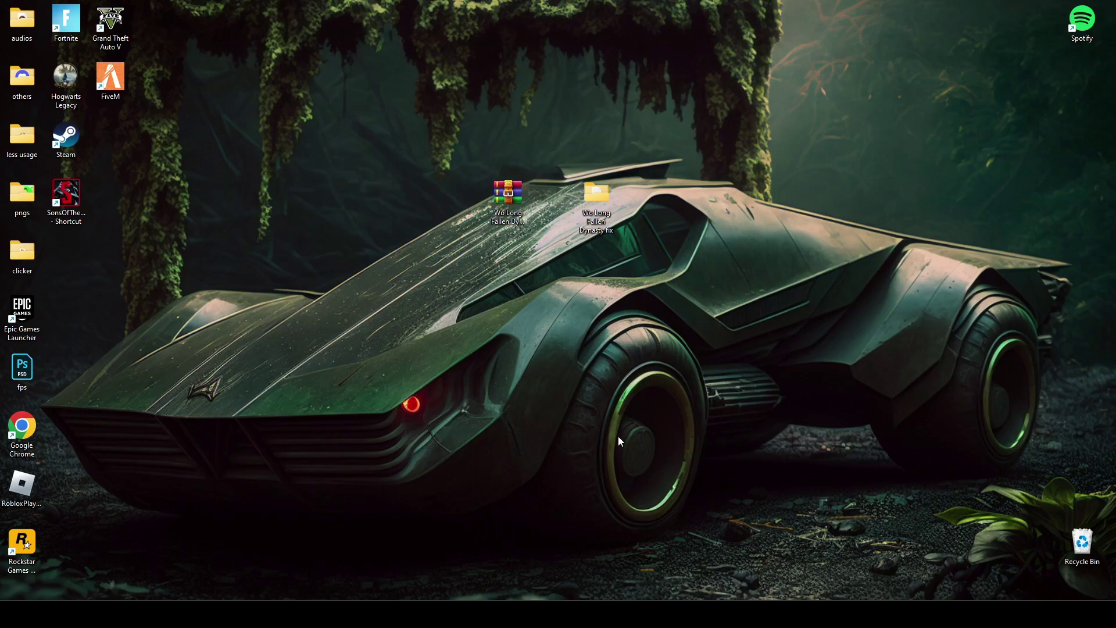
pyautogui.press('super+s')
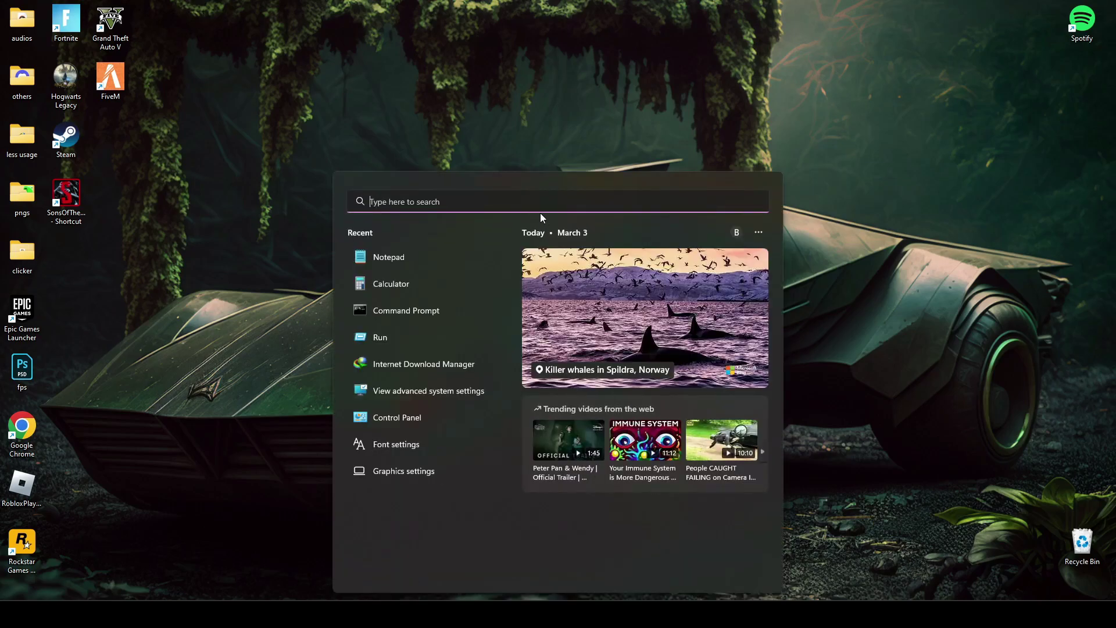
pyautogui.write('run')
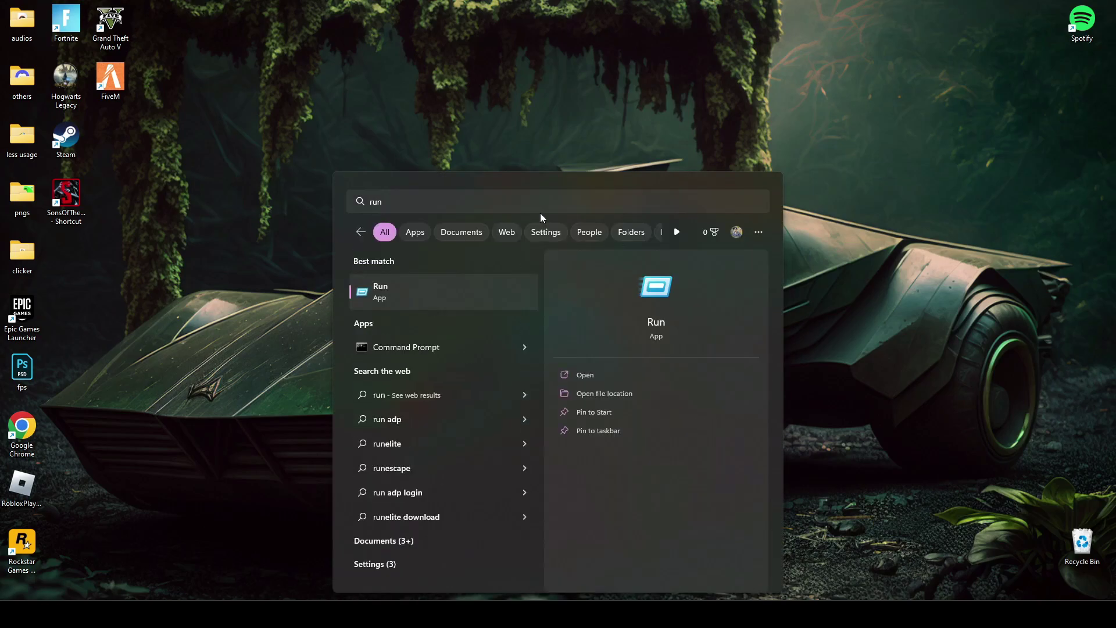
pyautogui.press('Return')
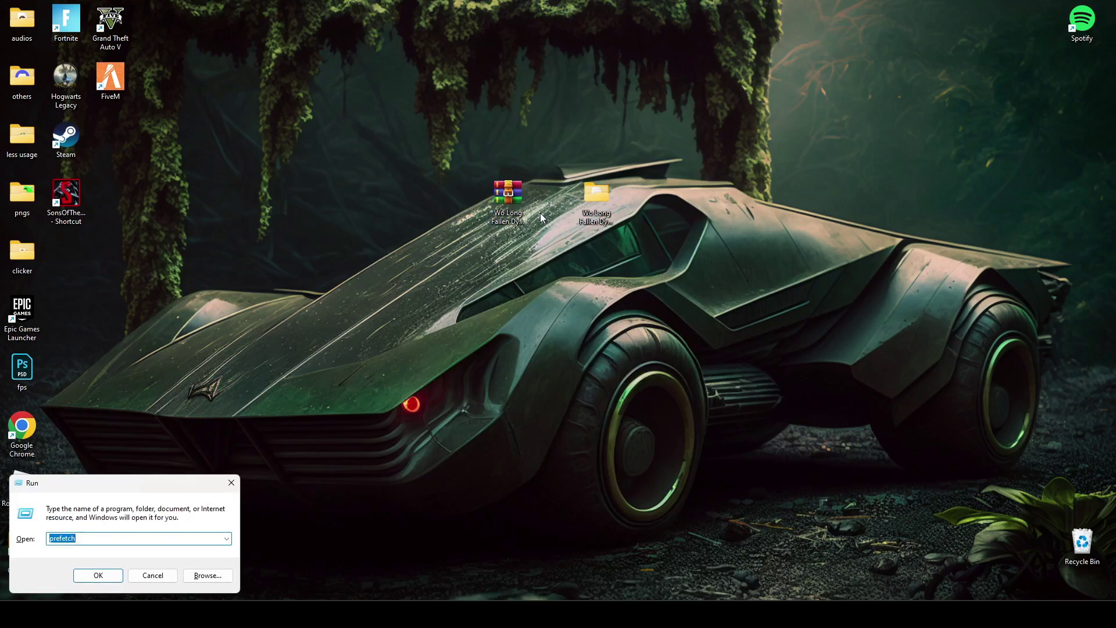
pyautogui.write('temp')
pyautogui.press('Return')
# Delete all files in the Windows Temp folder, skipping the file in use, and close the folder
pyautogui.moveTo(387, 244); pyautogui.dragTo(354, 145)
pyautogui.press('Delete')
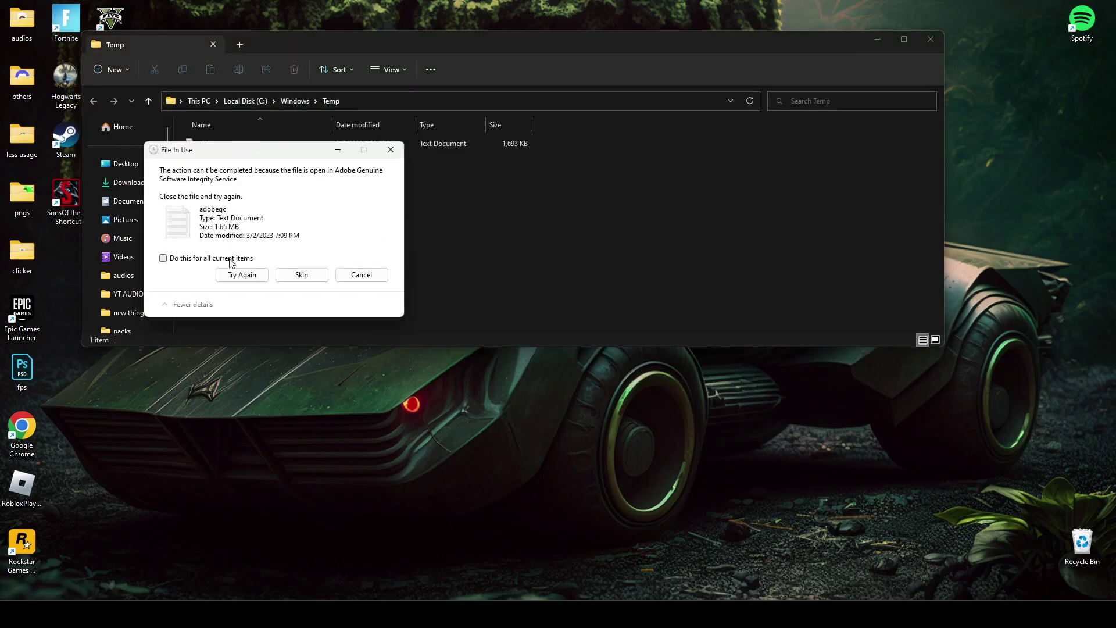
pyautogui.click(301, 275)
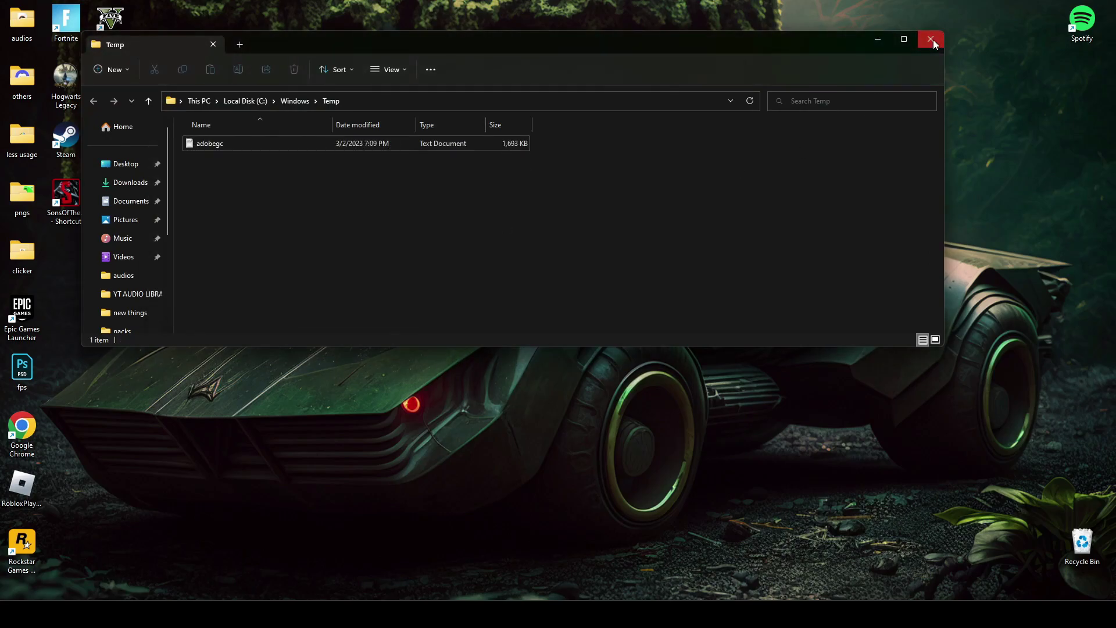
pyautogui.click(931, 39)
# Open the user's local temporary files folder by running the command %temp%
pyautogui.press('super')
pyautogui.write('run')
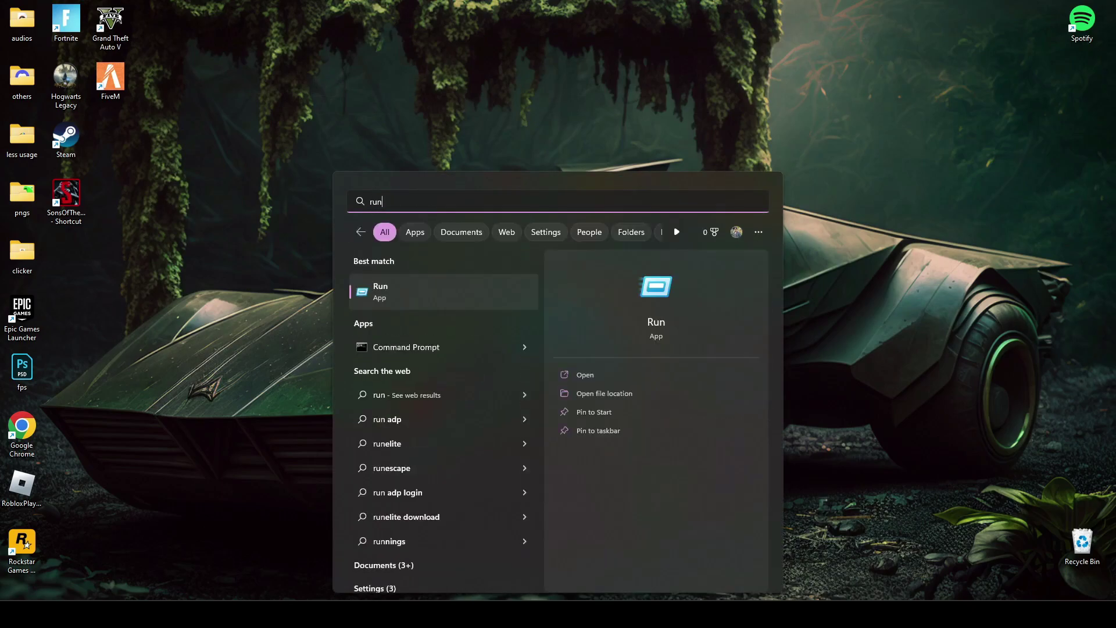
pyautogui.press('Return')
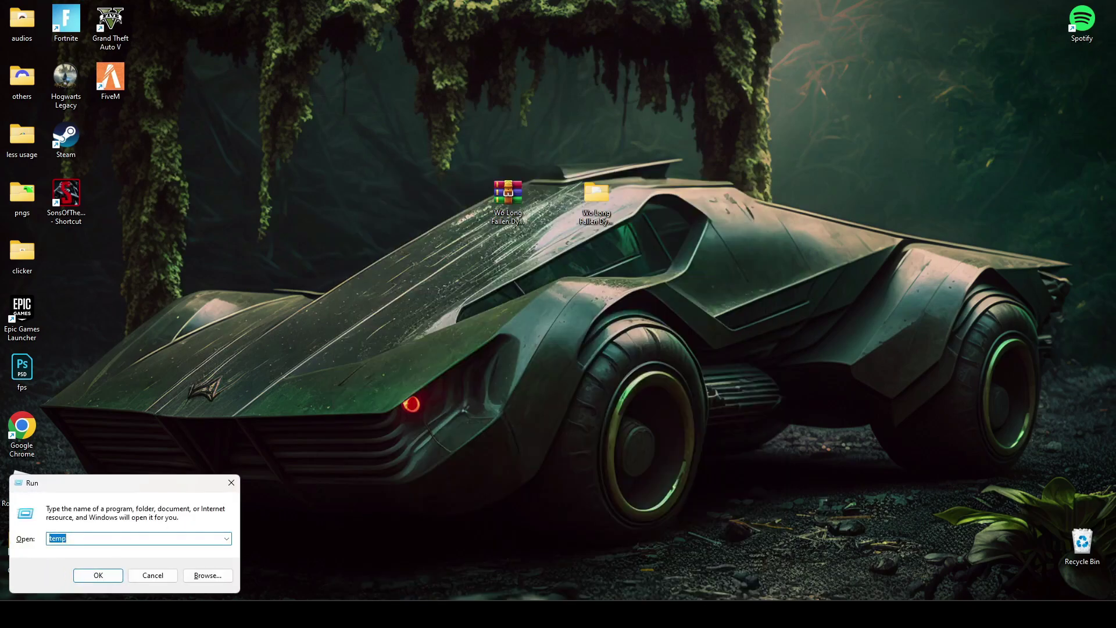
pyautogui.write('%tem')
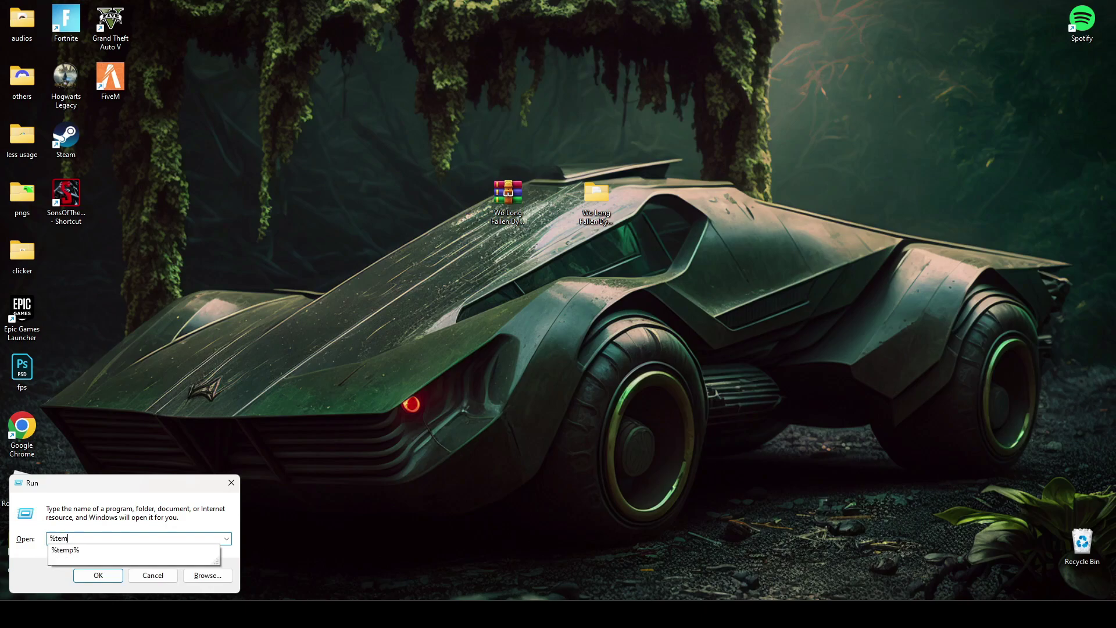
pyautogui.write('p%')
pyautogui.press('Return')
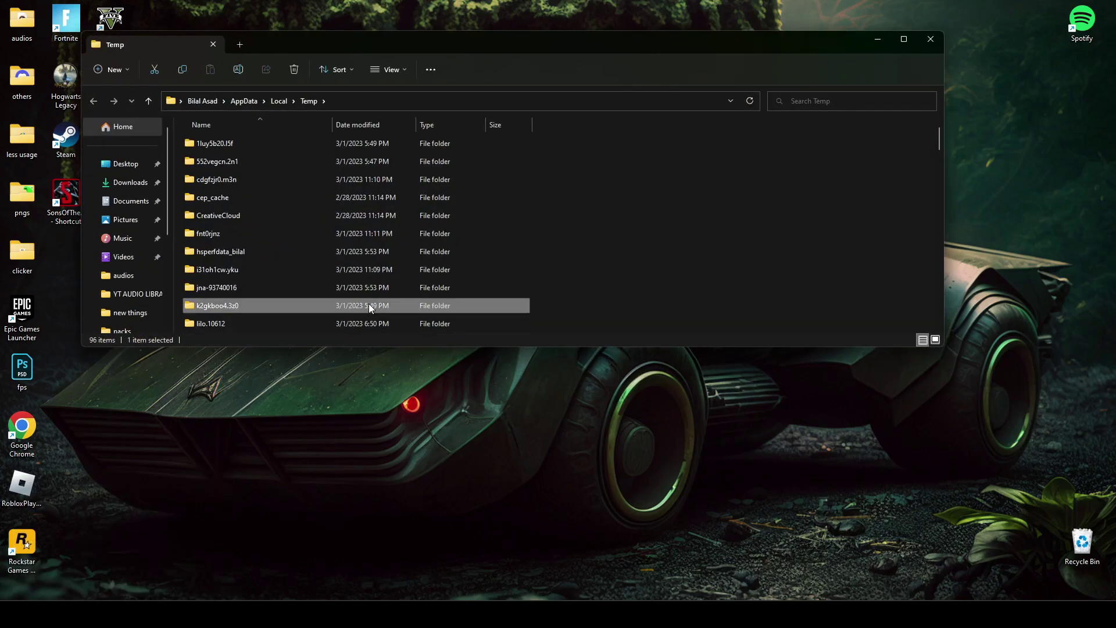
# Delete everything in the user's local Temp folder, skipping files in use, and close the folder
pyautogui.hotkey('ctrl', 'a')
pyautogui.press('Delete')
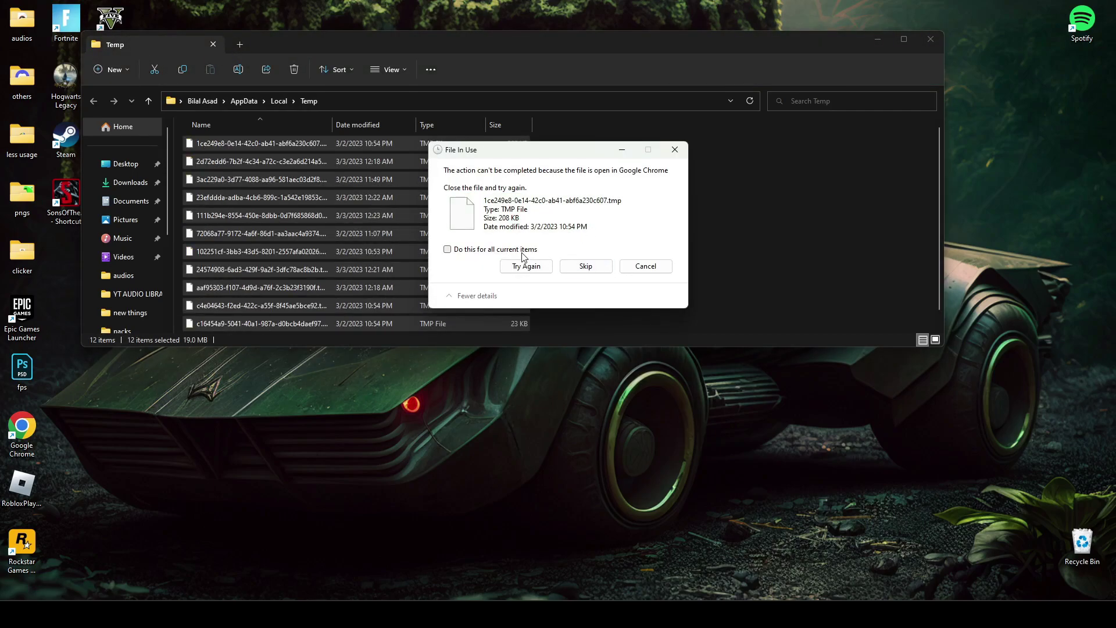
pyautogui.click(584, 266)
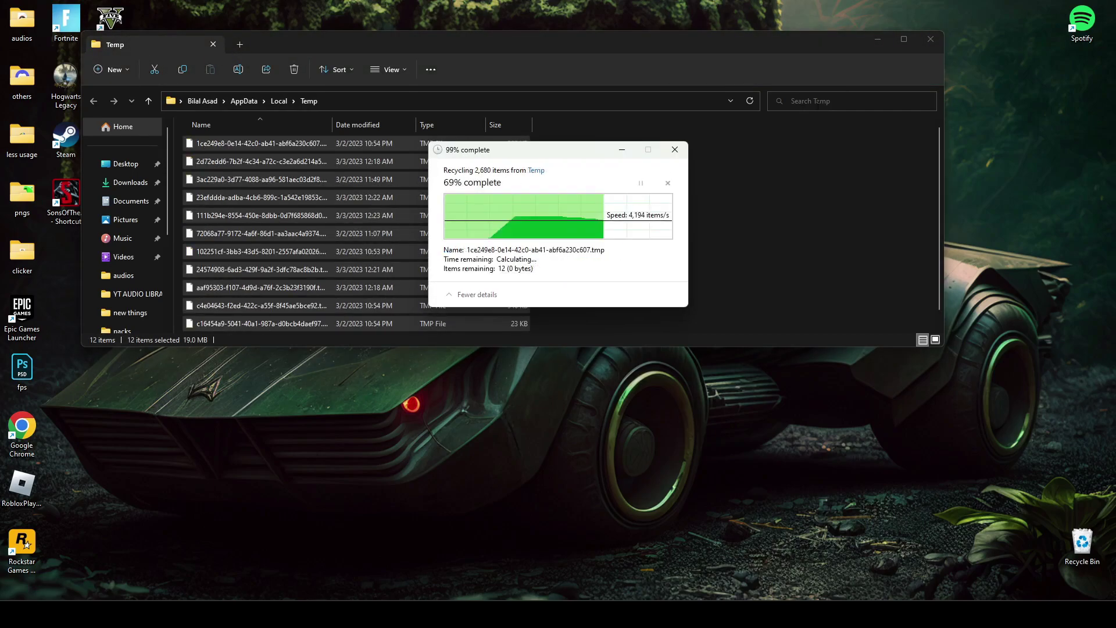
pyautogui.click(928, 42)
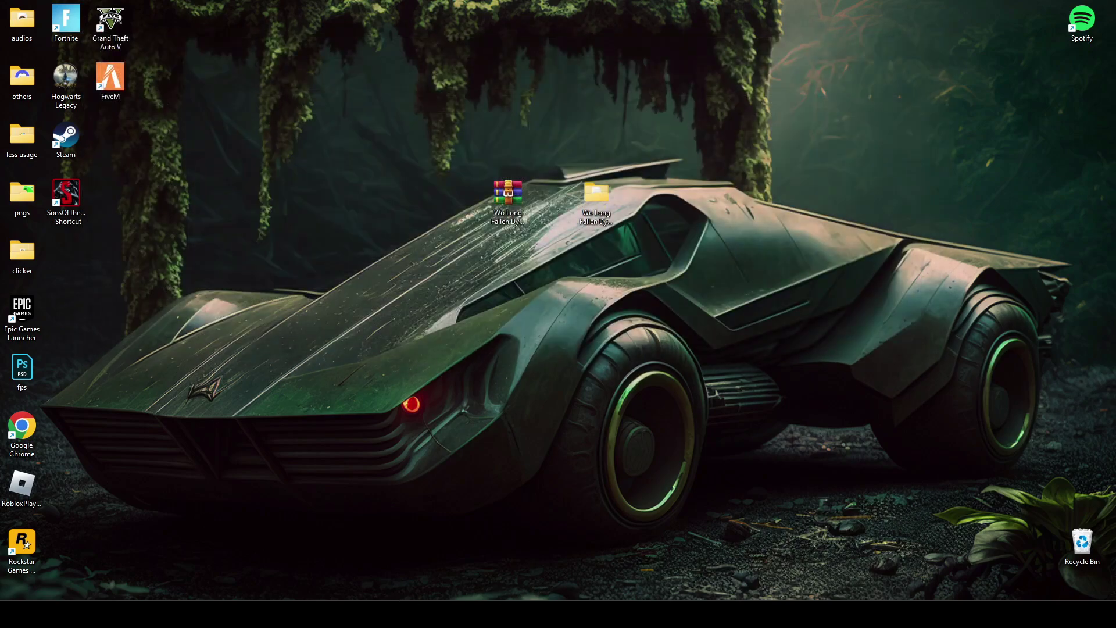
# Open the Prefetch folder by running the command prefetch and grant permission to access it
pyautogui.press('super+s')
pyautogui.write('run')
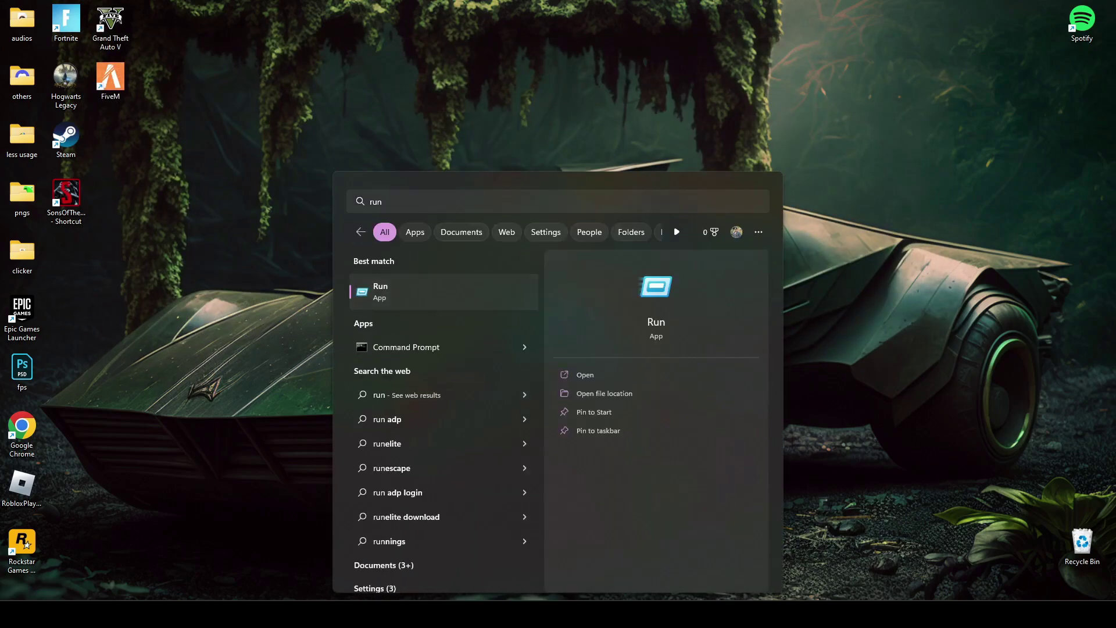
pyautogui.press('Return')
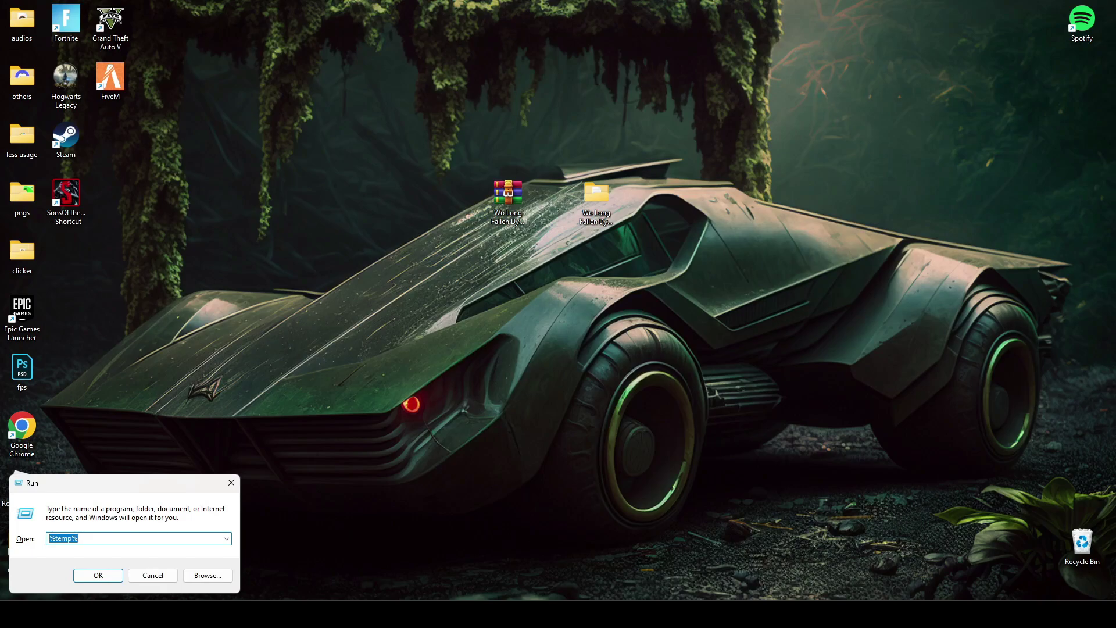
pyautogui.write('pre')
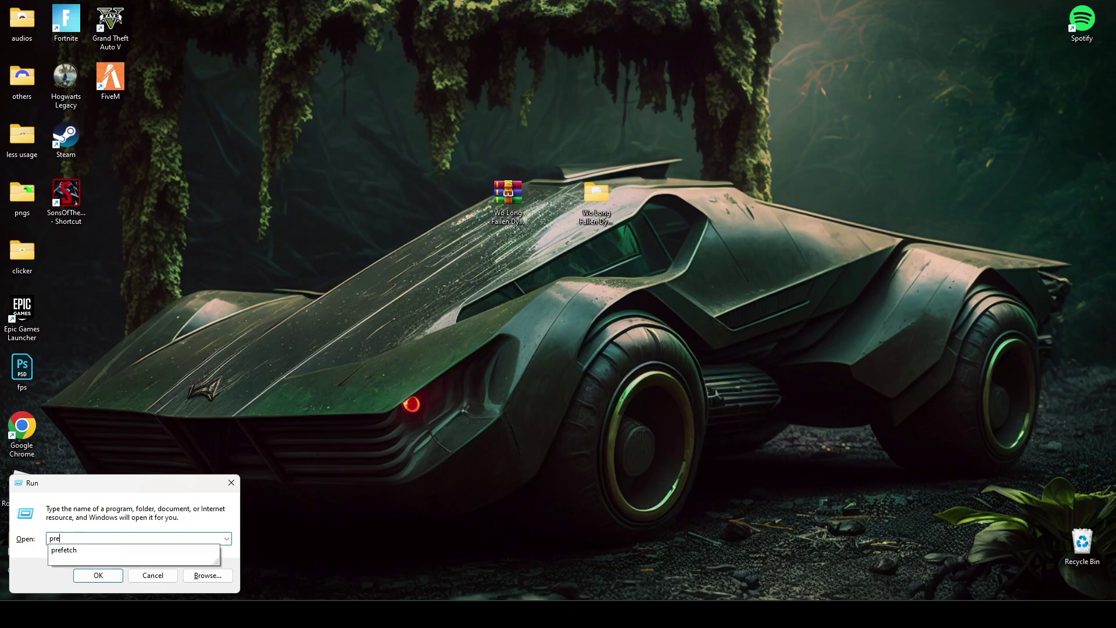
pyautogui.write('fetch')
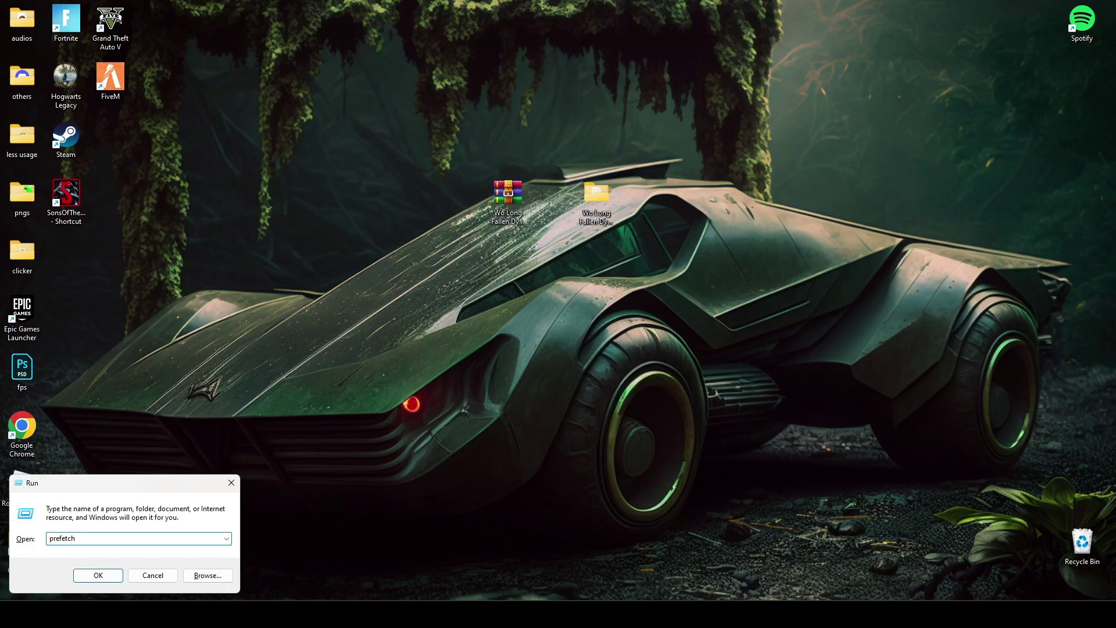
pyautogui.press('Return')
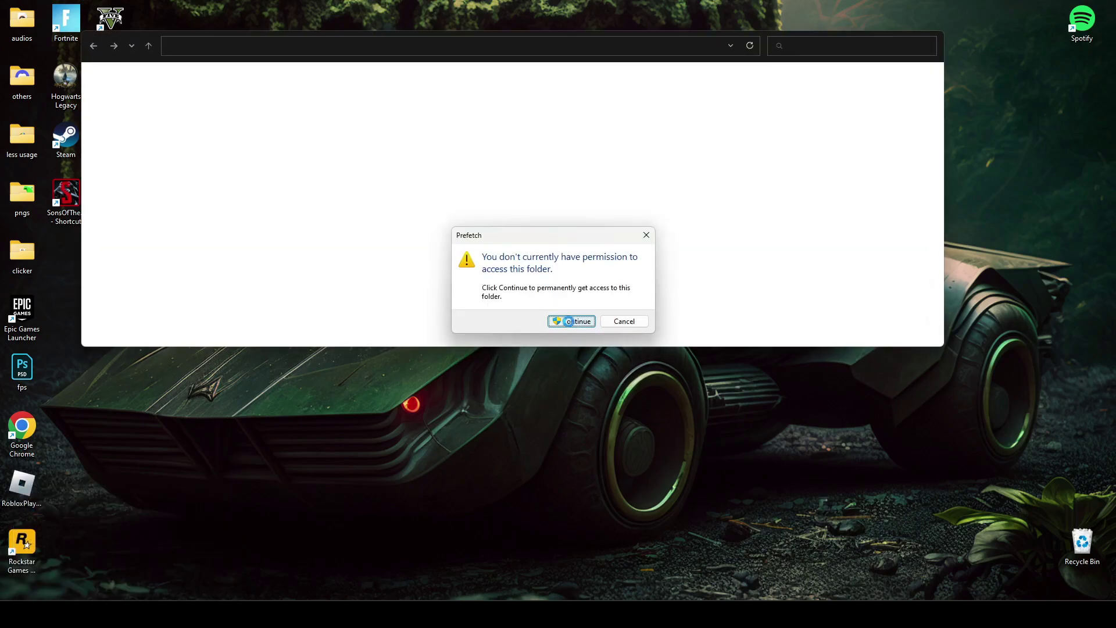
pyautogui.click(568, 321)
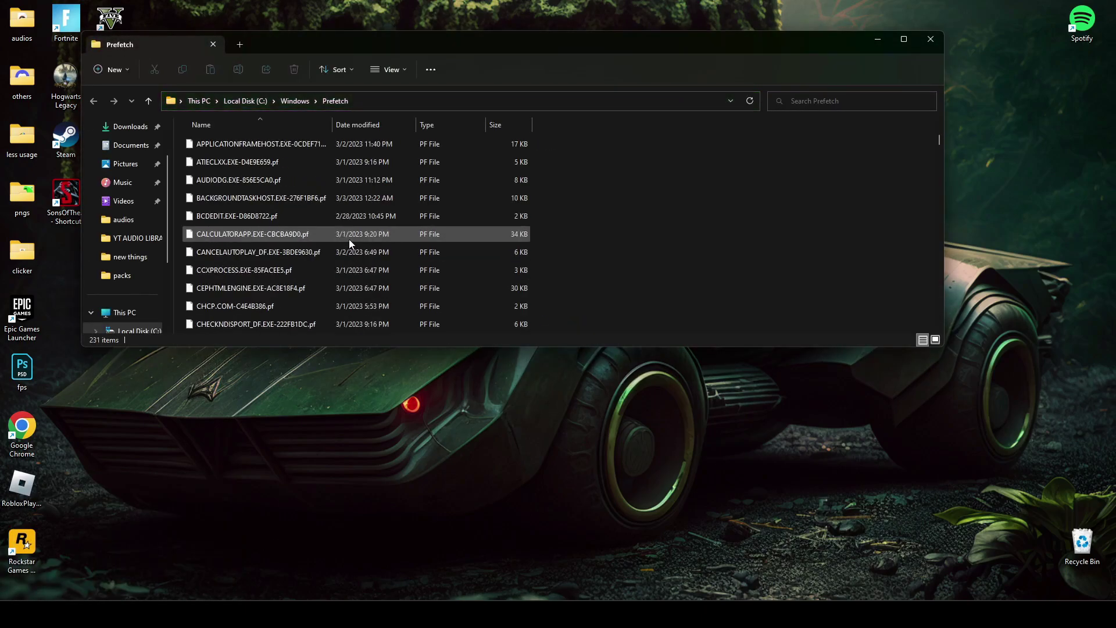
# Delete all files in the Prefetch folder, skipping the file in use, and close the folder
pyautogui.click(349, 239)
pyautogui.hotkey('ctrl', 'a')
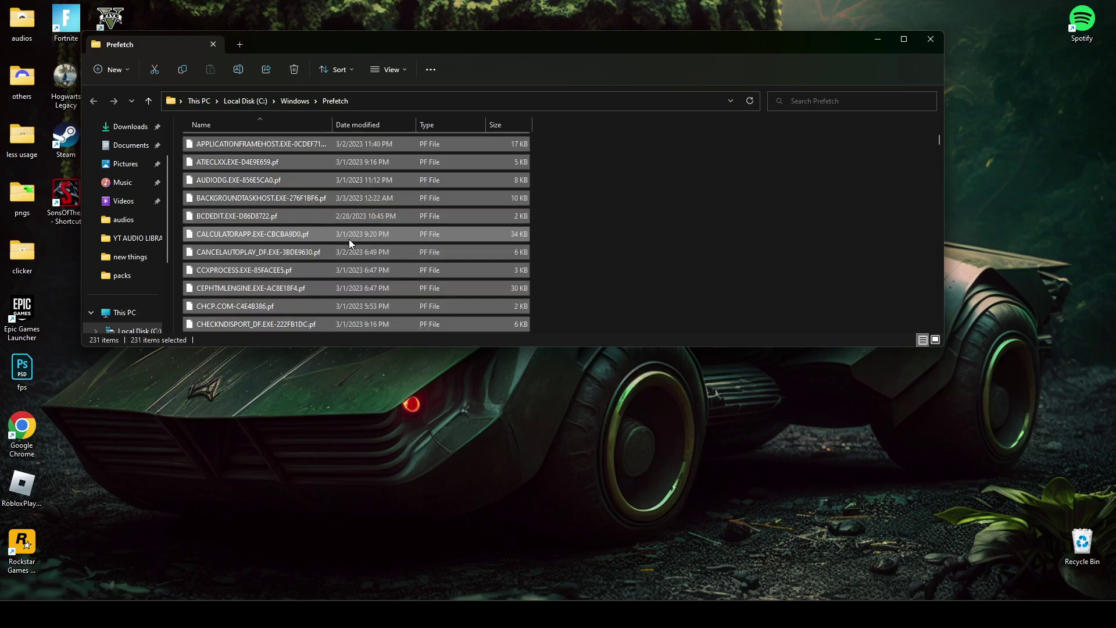
pyautogui.press('Delete')
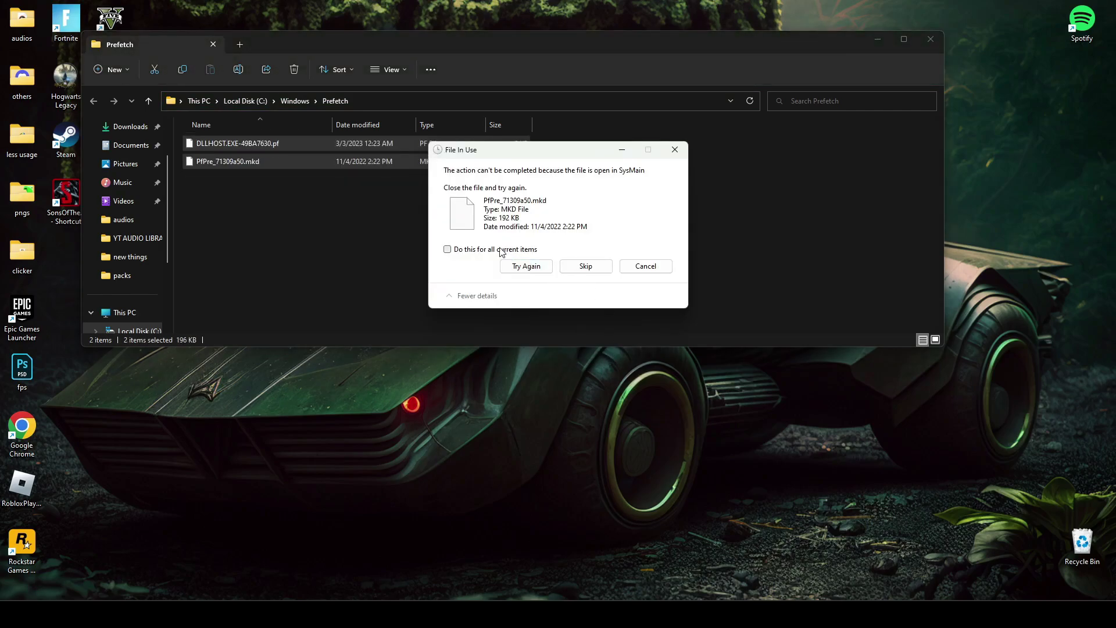
pyautogui.click(584, 266)
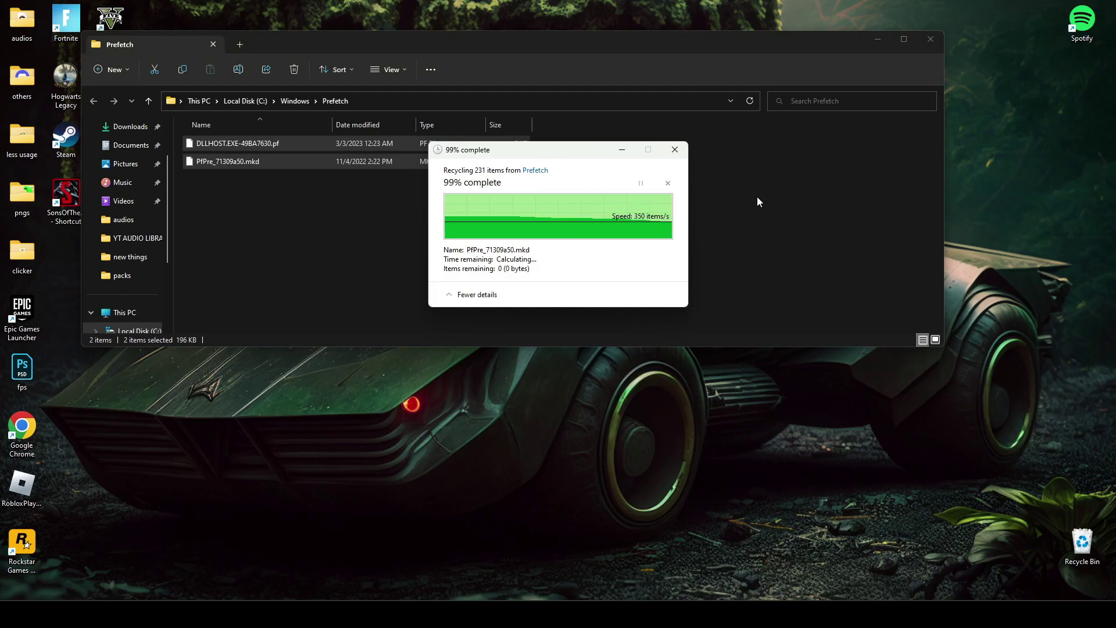
pyautogui.click(931, 39)
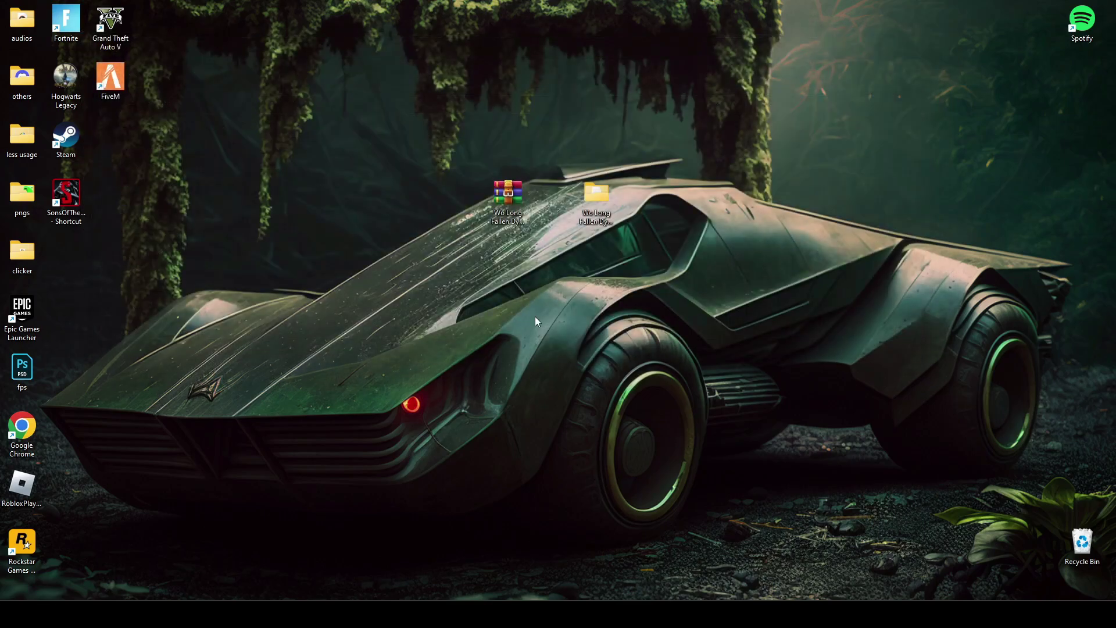
# Run dxwebsetup from the DirectX Installer folder in Wo Long Fallen Dynasty fix, accepting the agreement and declining the Bing Bar, through to finish
pyautogui.doubleClick(605, 203)
pyautogui.doubleClick(212, 145)
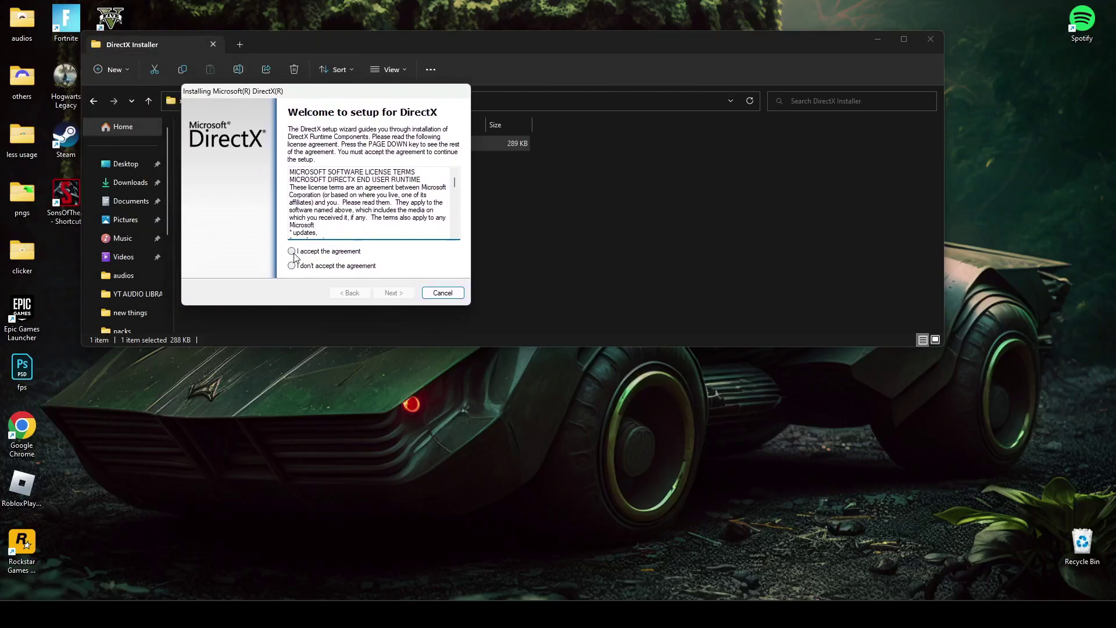
pyautogui.click(292, 251)
pyautogui.click(393, 293)
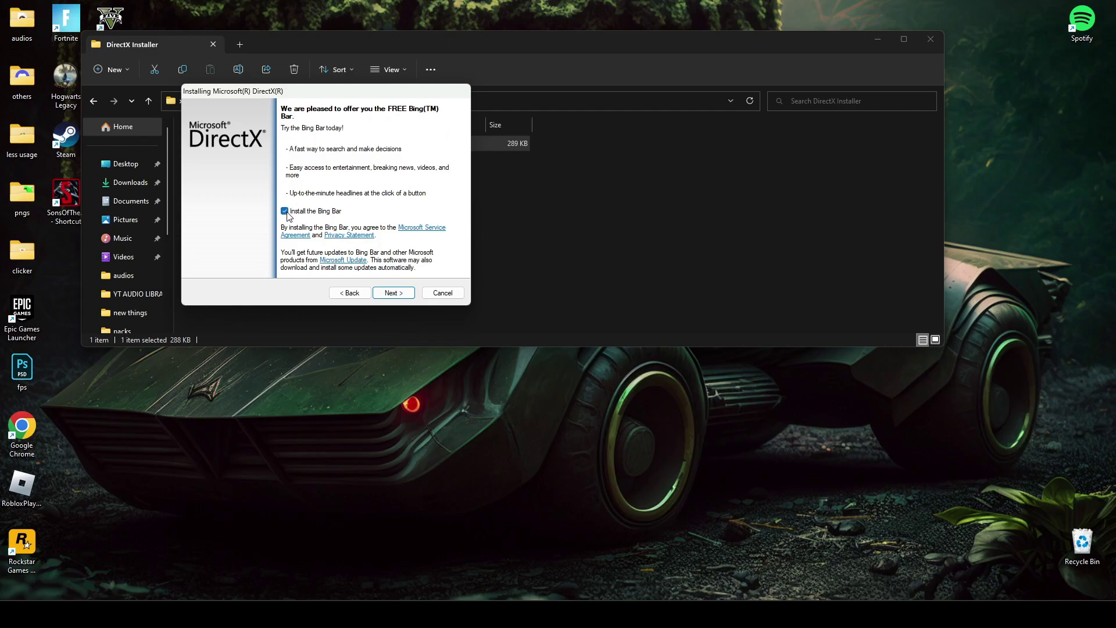
pyautogui.click(285, 212)
pyautogui.click(387, 294)
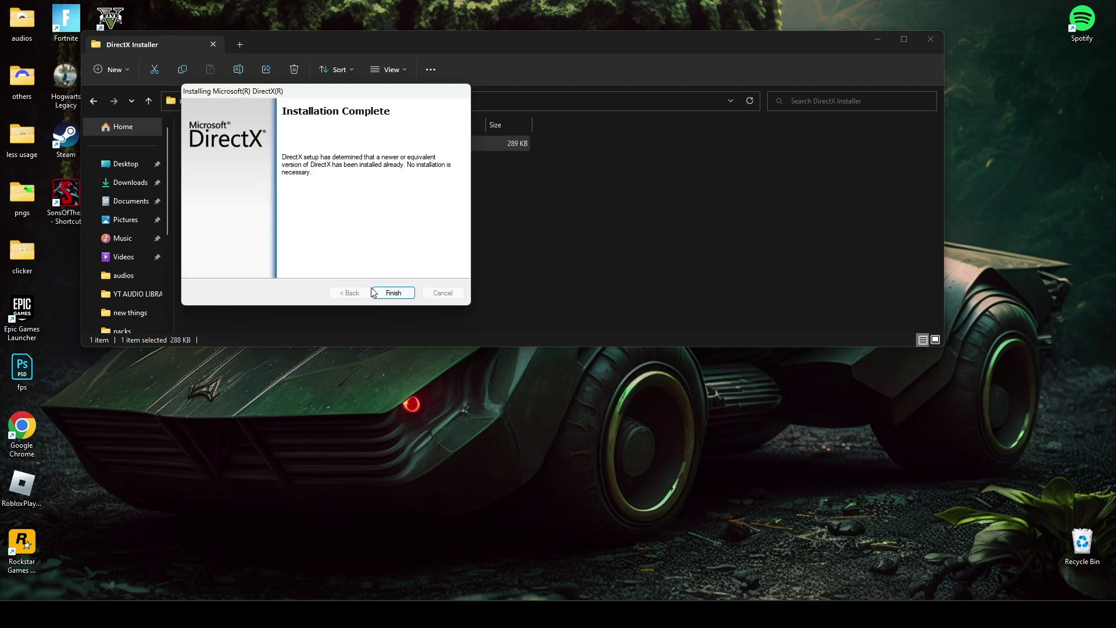
pyautogui.click(397, 293)
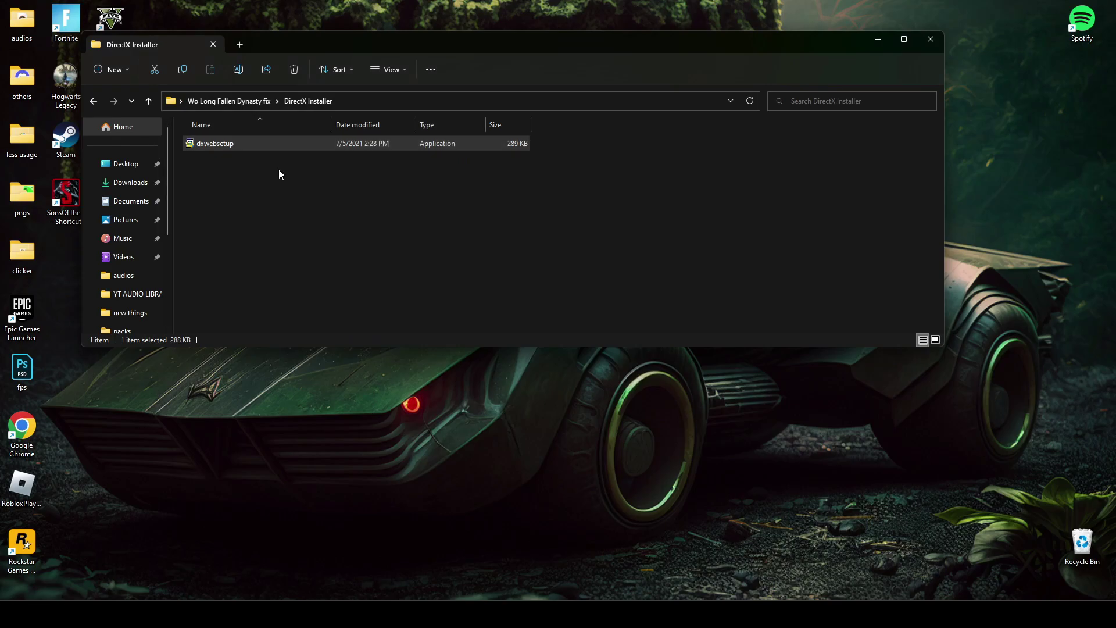
# Add the CPU-GPU Optimizations entries from the Registry Optimizations by [fix bugs] folder to the registry
pyautogui.press('BackSpace')
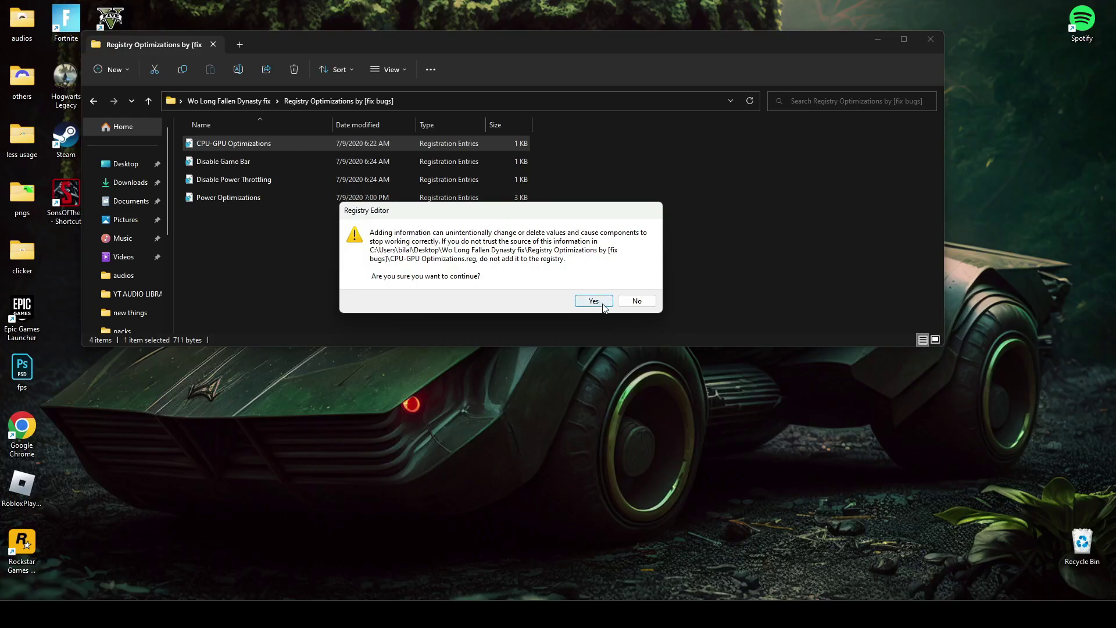
pyautogui.click(594, 301)
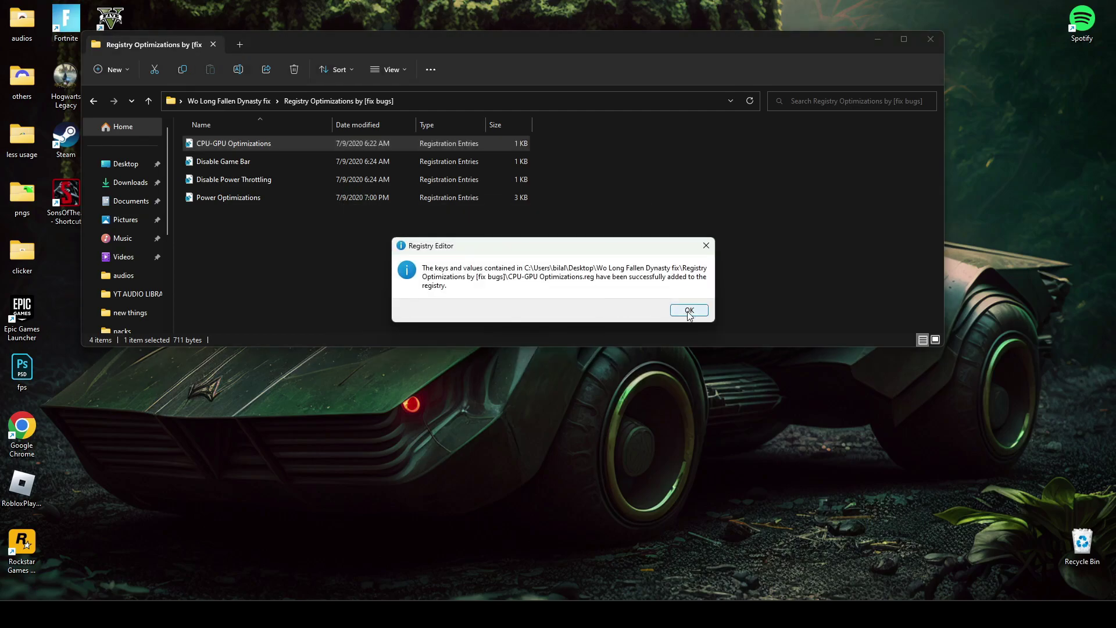
pyautogui.click(689, 312)
# Add the Disable Game Bar and Disable Power Throttling entries to the registry
pyautogui.doubleClick(227, 164)
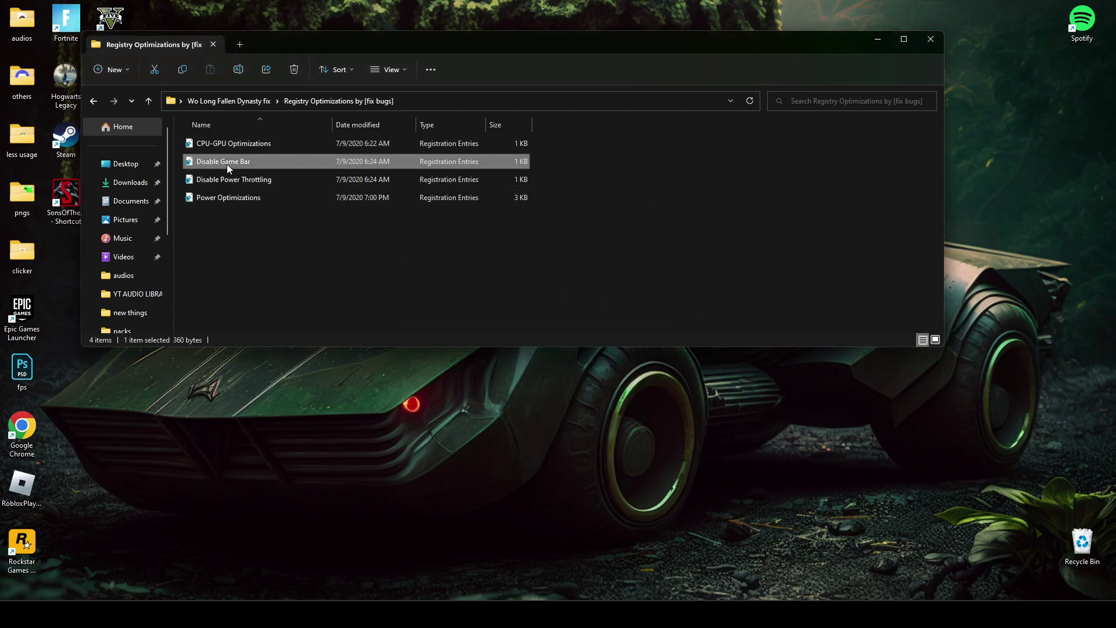
pyautogui.click(642, 322)
pyautogui.click(670, 312)
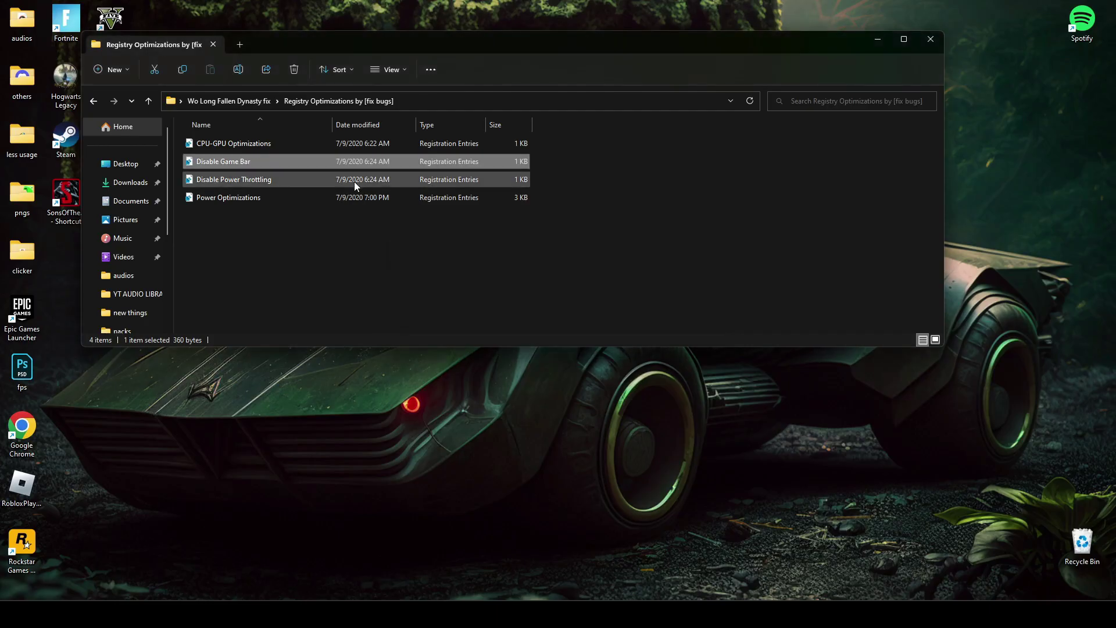
pyautogui.doubleClick(354, 182)
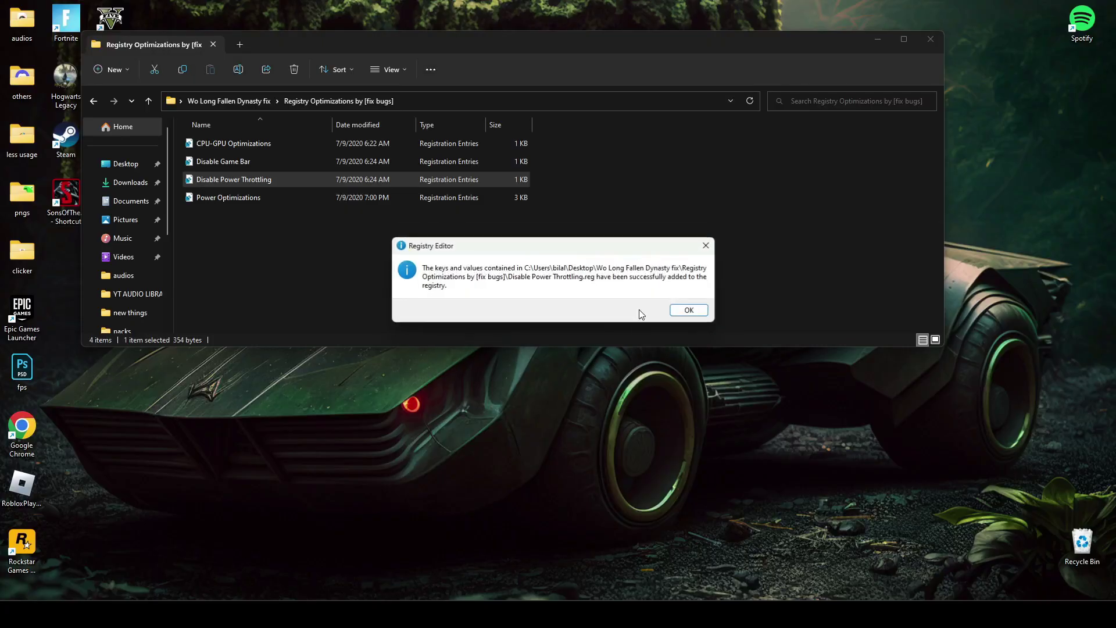
pyautogui.click(688, 310)
# Add the Power Optimizations entries to the registry and return to the Wo Long Fallen Dynasty fix folder
pyautogui.doubleClick(354, 196)
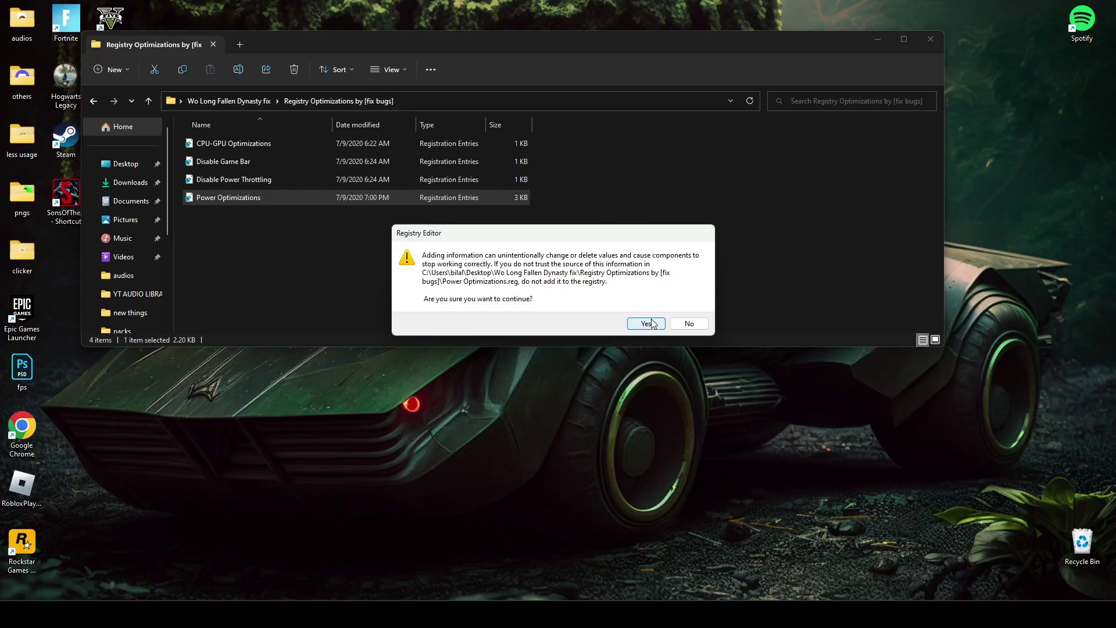
pyautogui.click(648, 321)
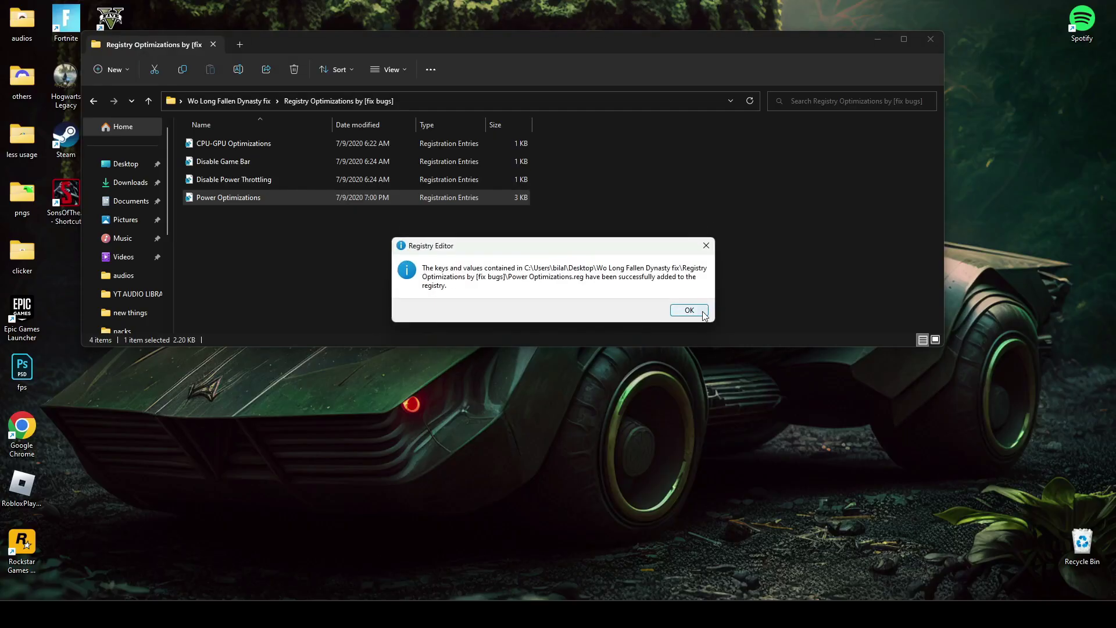
pyautogui.click(688, 309)
pyautogui.hotkey('alt', 'Up')
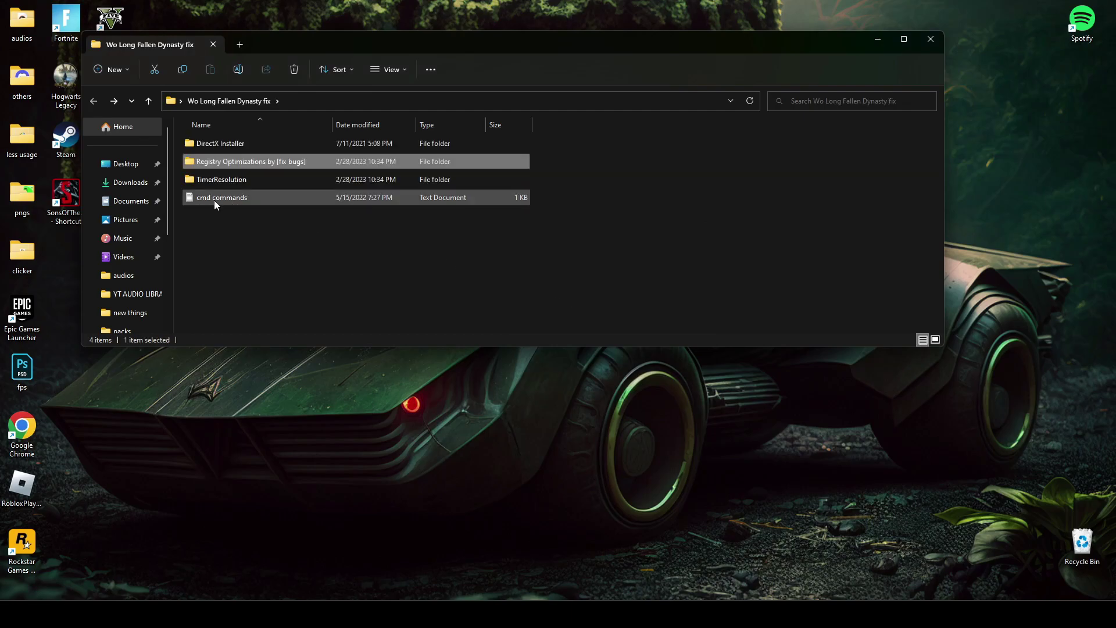
# Open the cmd commands text file from the fix folder and start Command Prompt as administrator
pyautogui.doubleClick(210, 198)
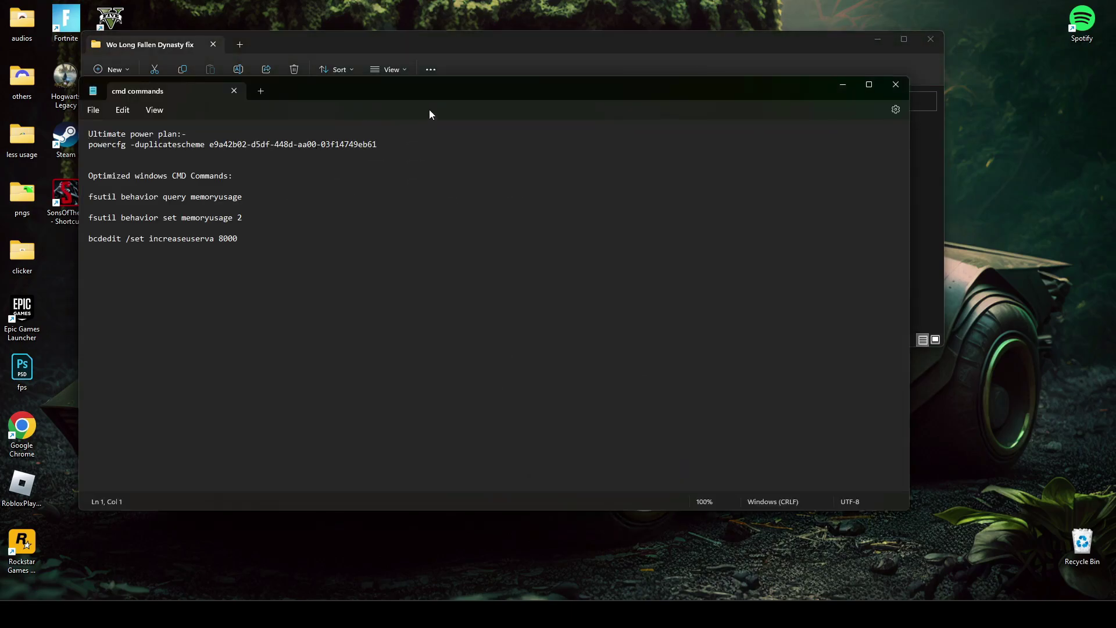
pyautogui.moveTo(429, 113); pyautogui.dragTo(327, 136)
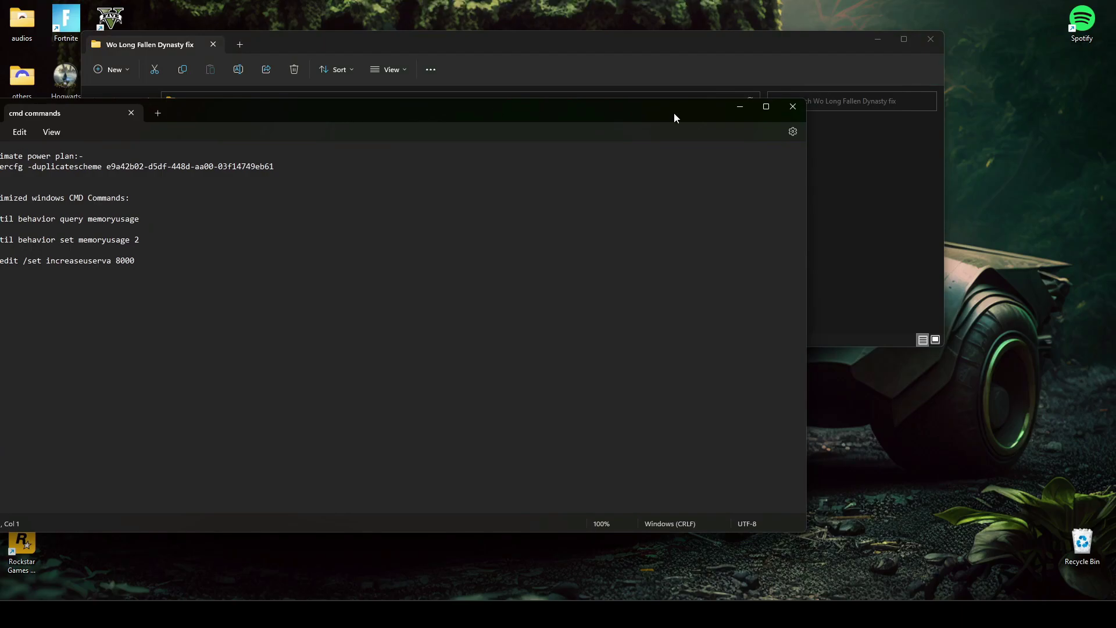
pyautogui.press('super+s')
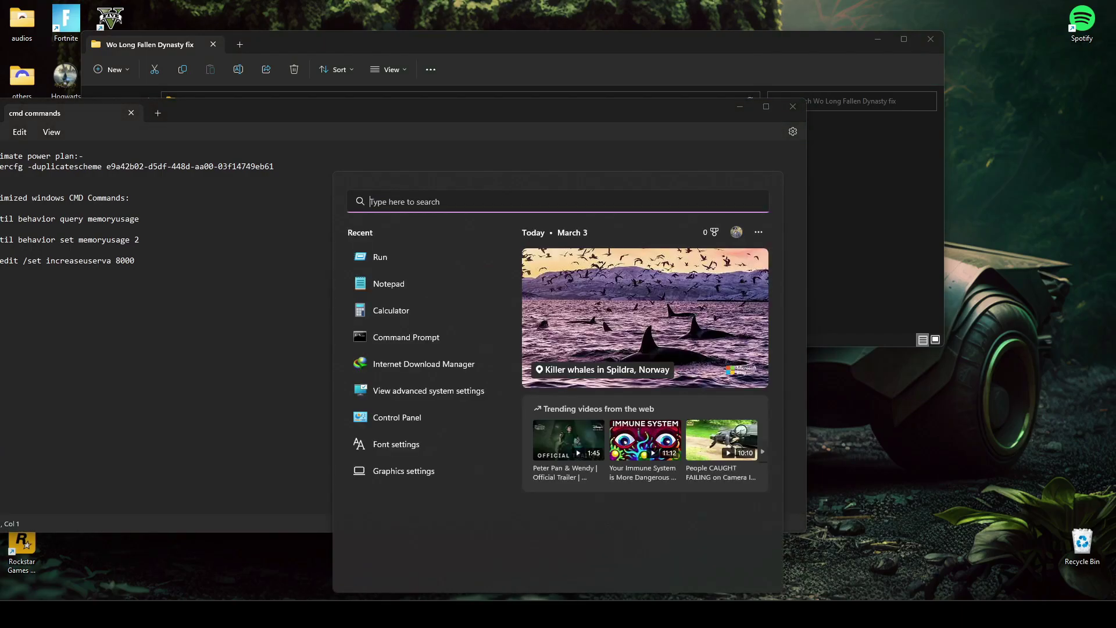
pyautogui.write('cmd')
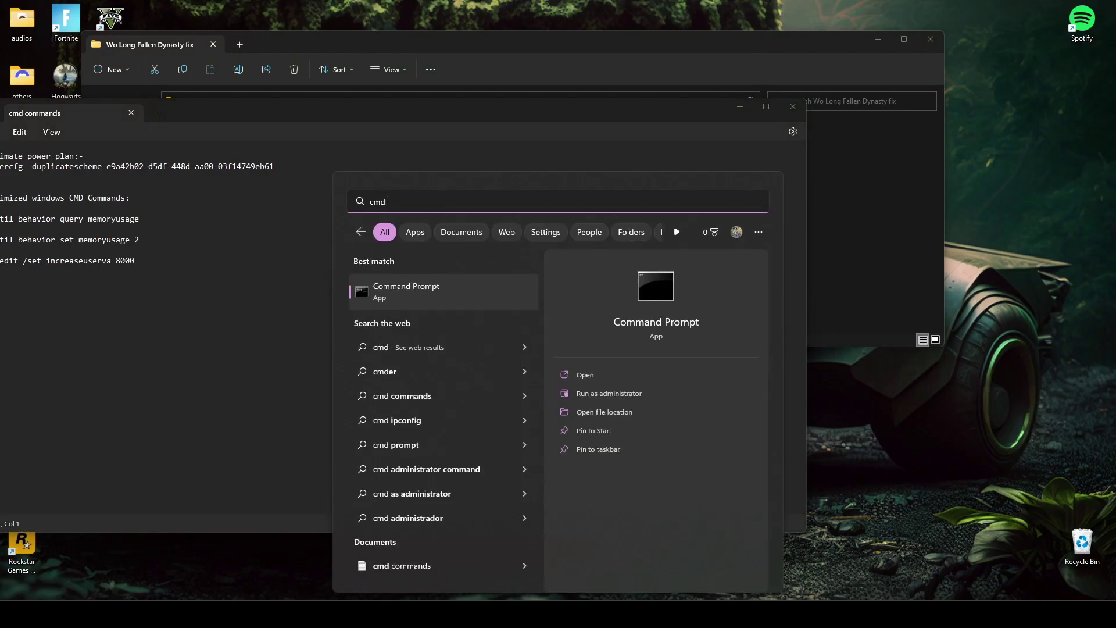
pyautogui.press('BackSpace')
pyautogui.press('BackSpace')
pyautogui.press('BackSpace')
pyautogui.press('BackSpace')
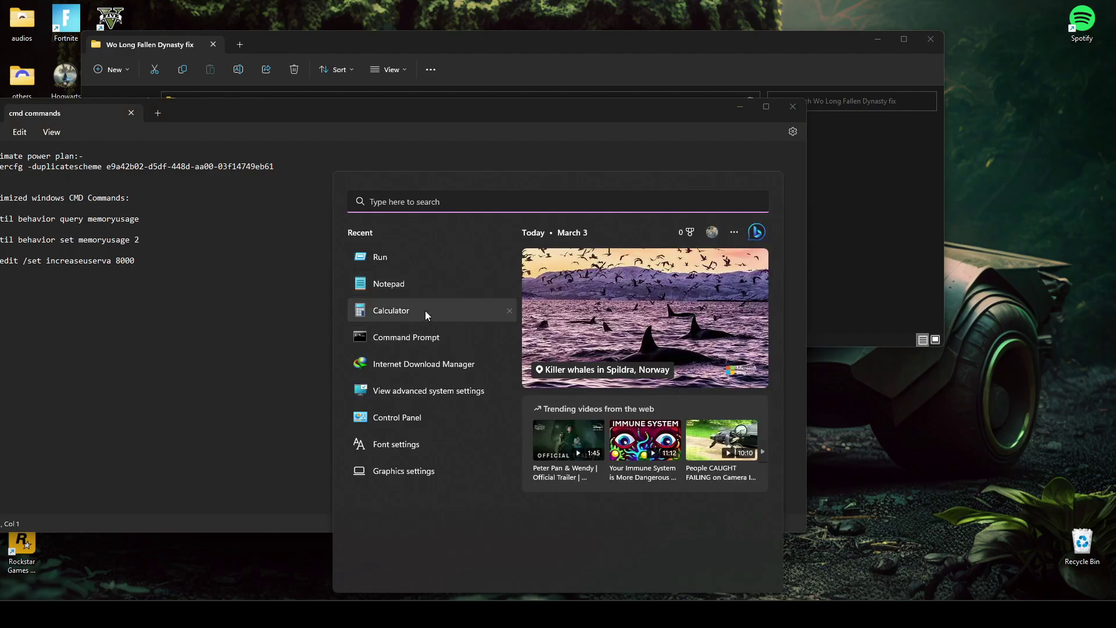
pyautogui.write('cmd')
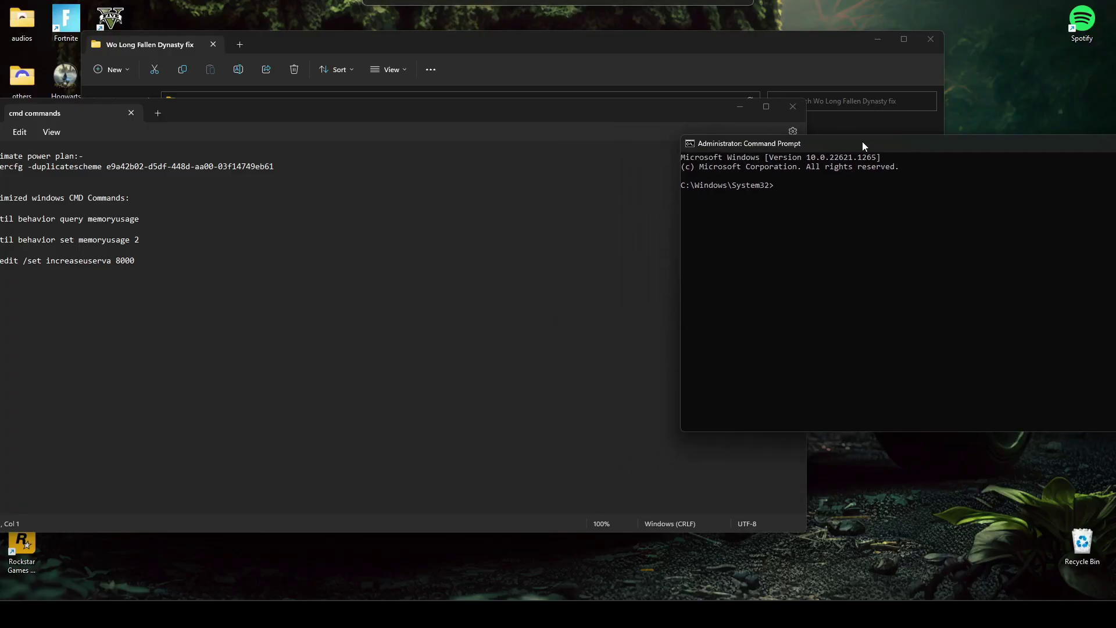
# Shrink the cmd commands window and place it side by side with Command Prompt
pyautogui.click(667, 114)
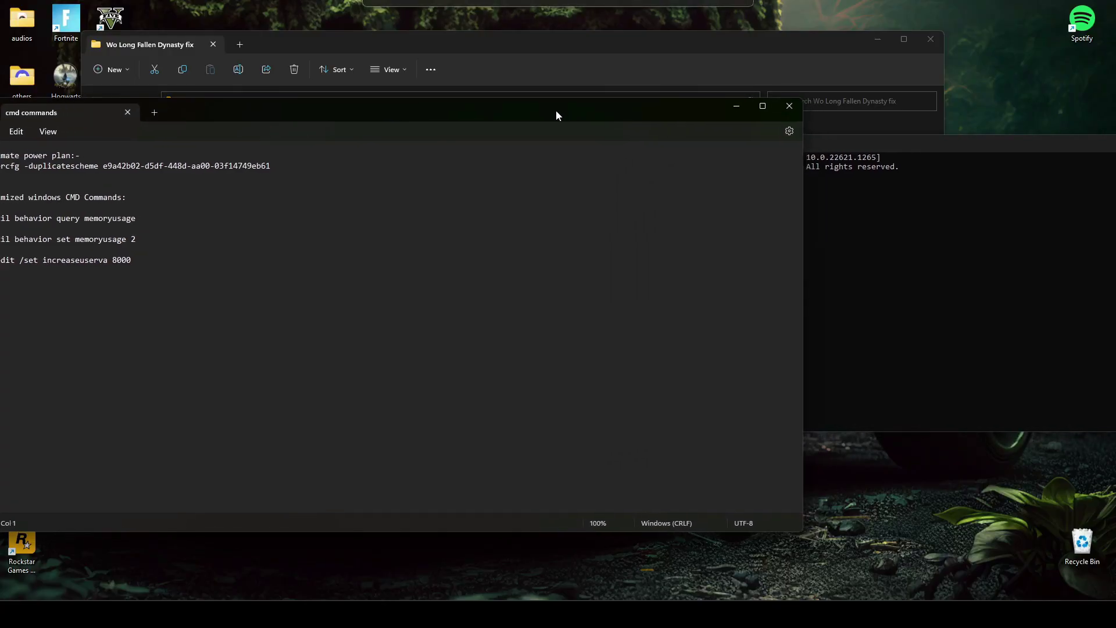
pyautogui.moveTo(556, 110); pyautogui.dragTo(559, 111)
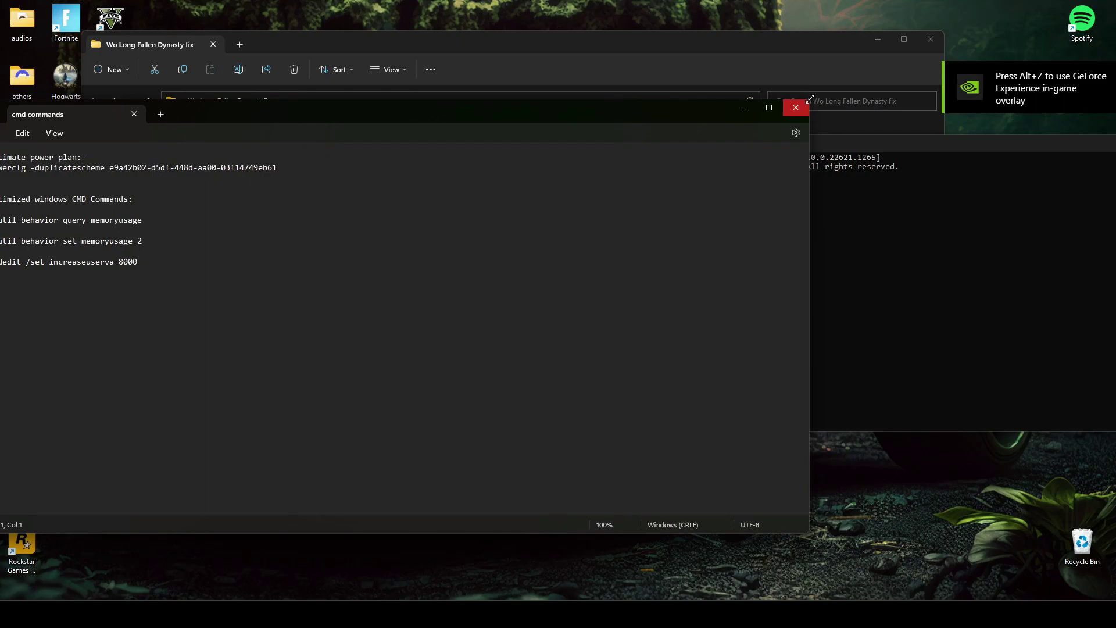
pyautogui.moveTo(808, 100); pyautogui.dragTo(508, 174)
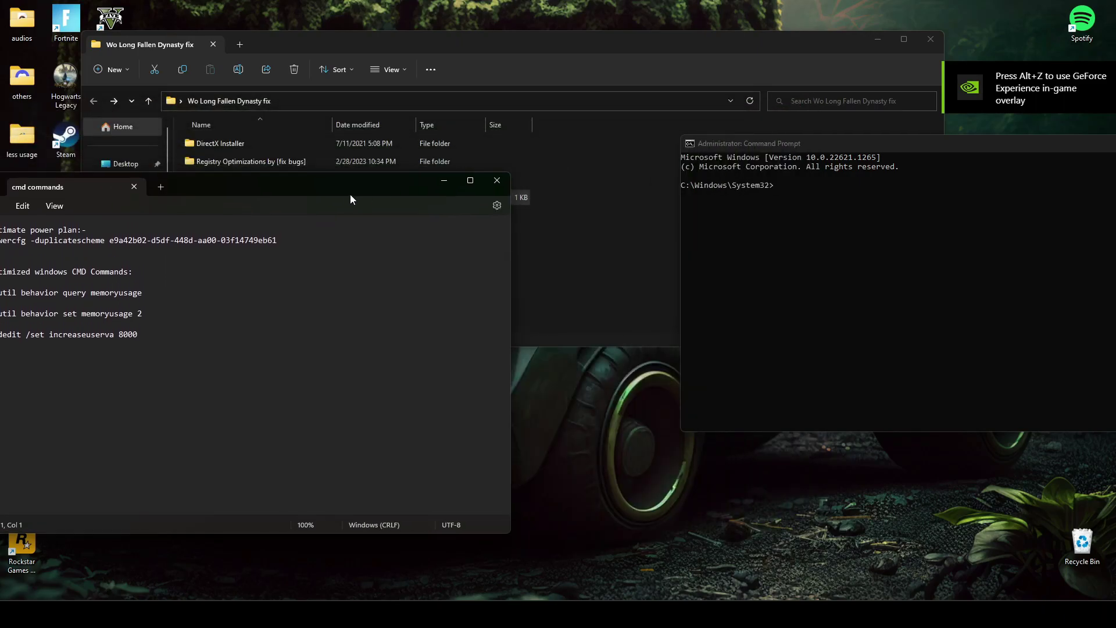
pyautogui.moveTo(350, 194); pyautogui.dragTo(432, 150)
pyautogui.moveTo(812, 142); pyautogui.dragTo(762, 146)
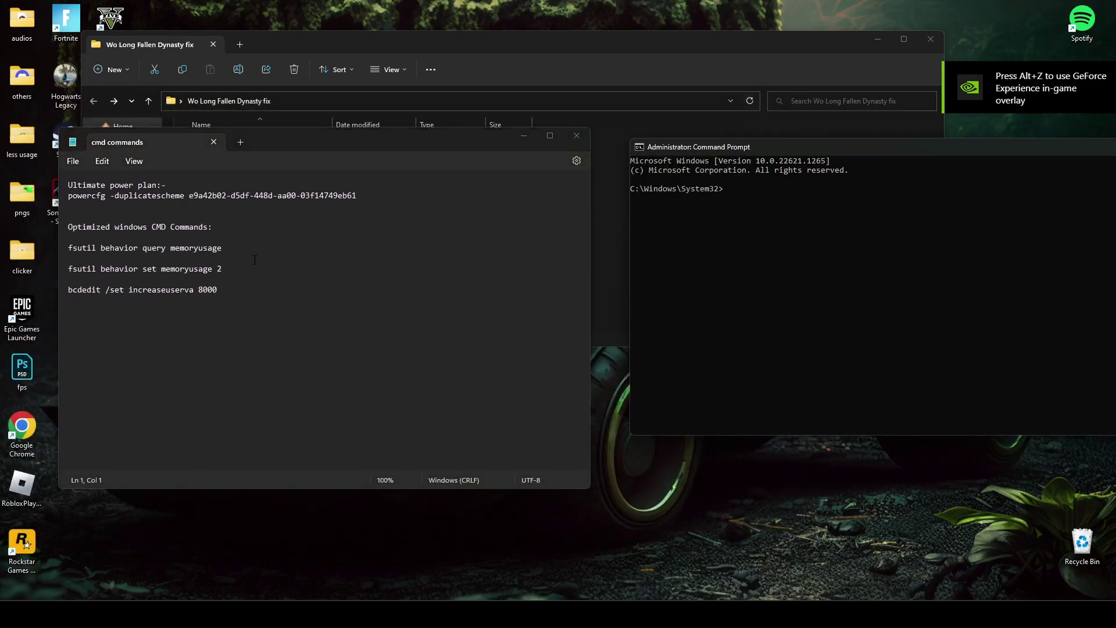
# Copy the three optimization commands into Command Prompt and run them: fsutil behavior query memoryusage, fsutil behavior set memoryusage 2, bcdedit /set increaseuserva 8000
pyautogui.moveTo(217, 290); pyautogui.dragTo(65, 248)
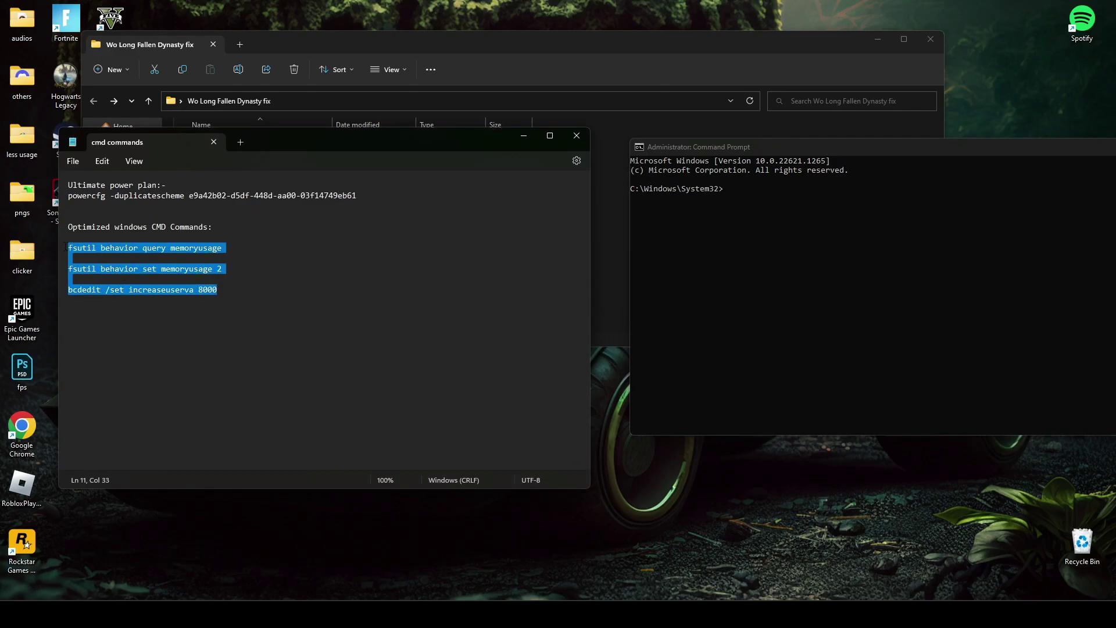
pyautogui.click(763, 207)
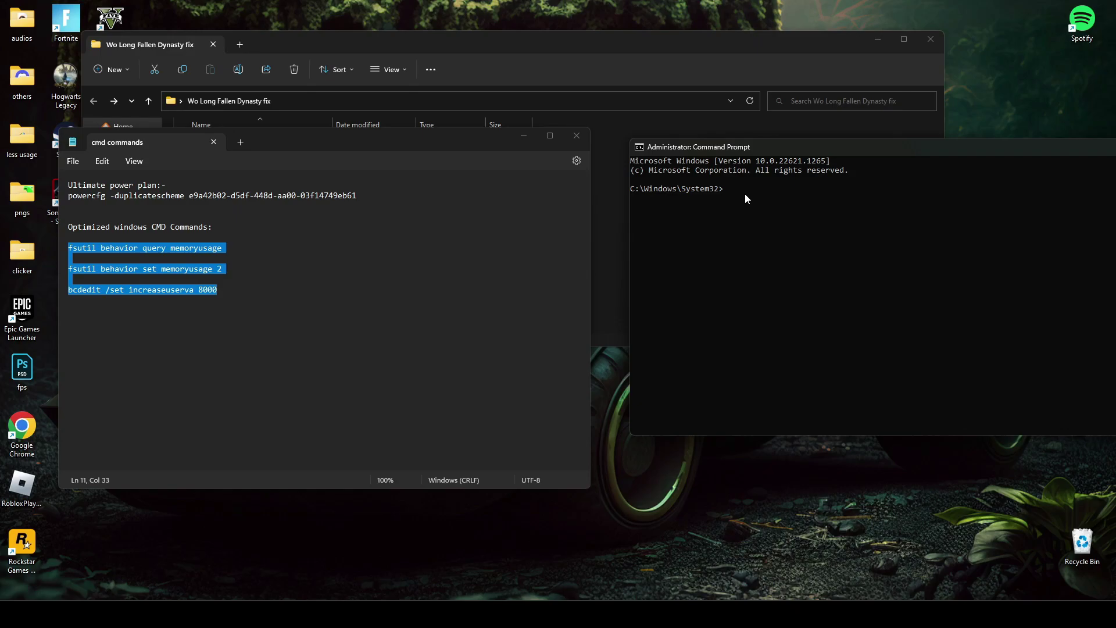
pyautogui.write('fsutil behavior query memoryusage  fsutil behavior set memoryusage 2  bcdedit /set increaseuserva 8000')
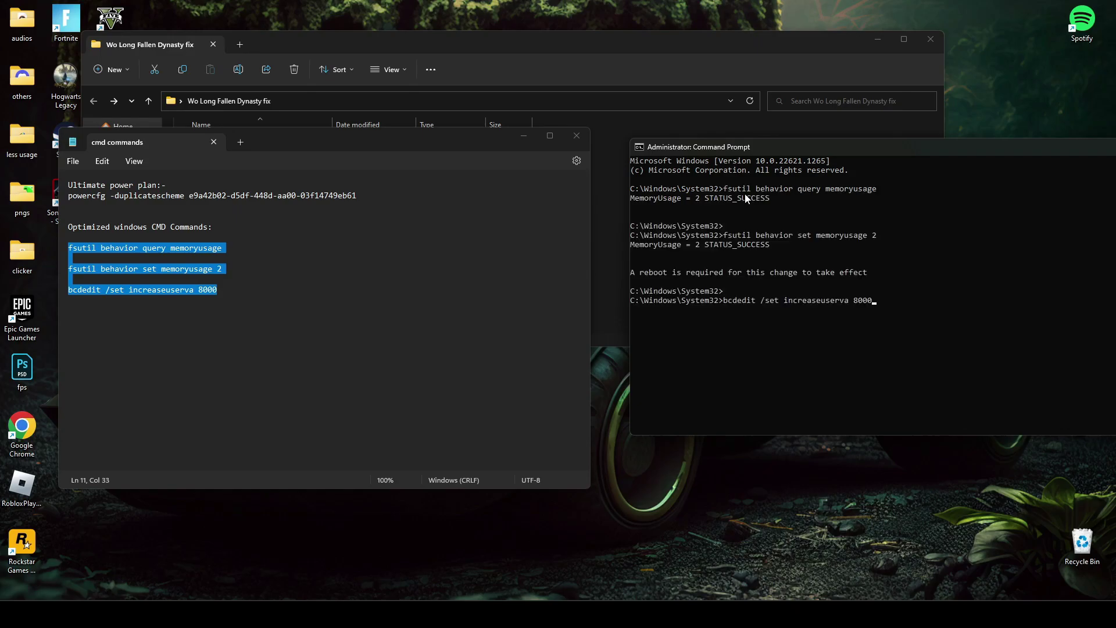
pyautogui.press('Return')
# Run powercfg -duplicatescheme e9a42b02-d5df-448d-aa00-03f14749eb61 from the text file in Command Prompt, and close both windows
pyautogui.click(323, 292)
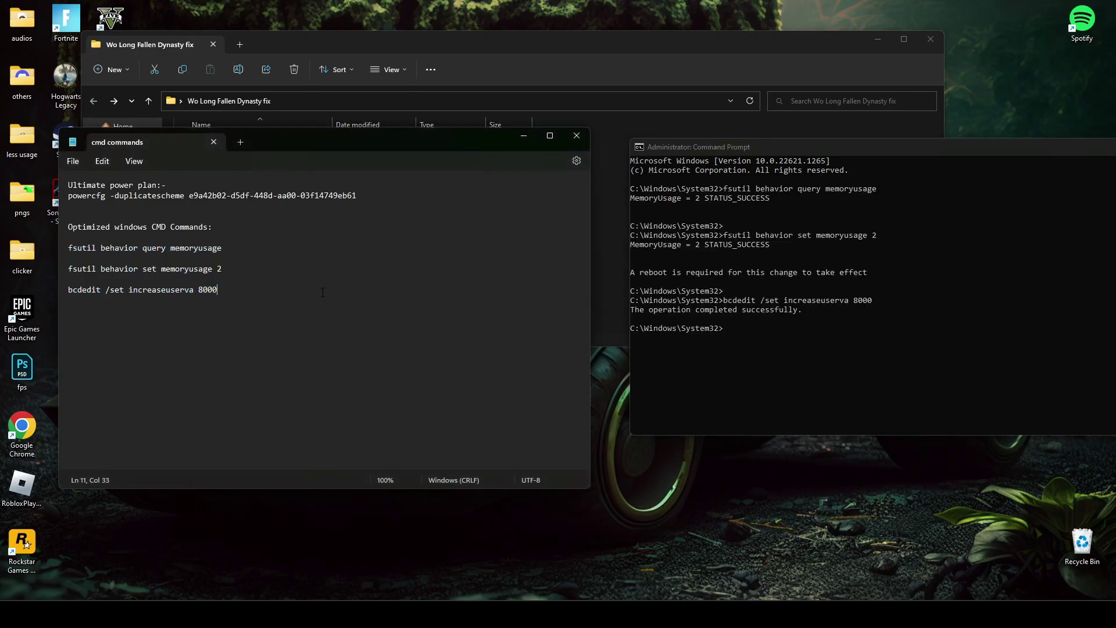
pyautogui.tripleClick(68, 197)
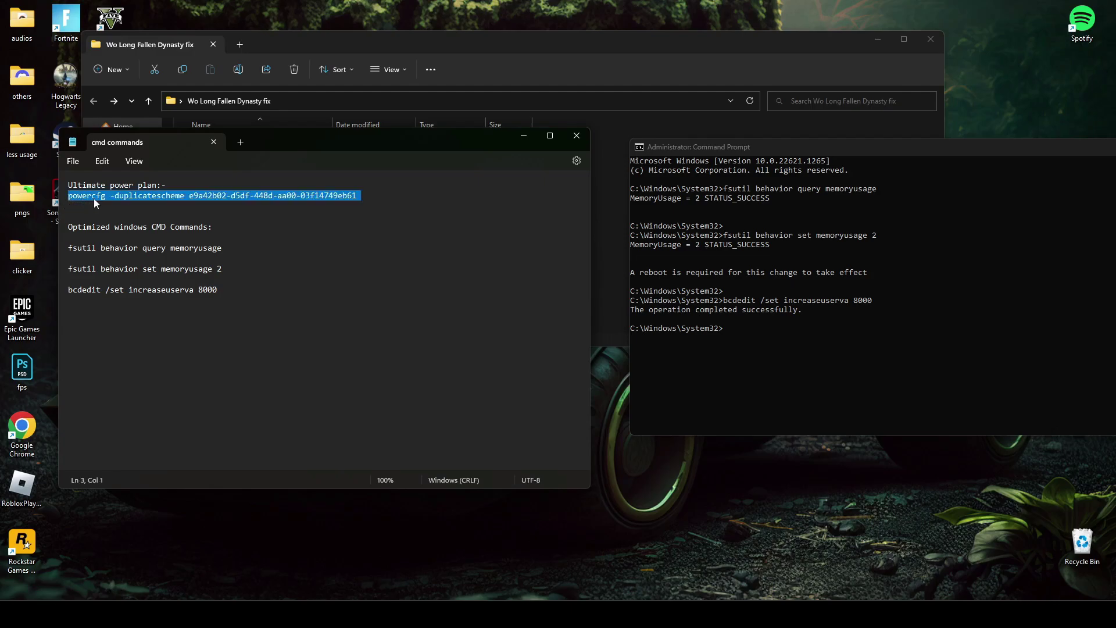
pyautogui.click(737, 336)
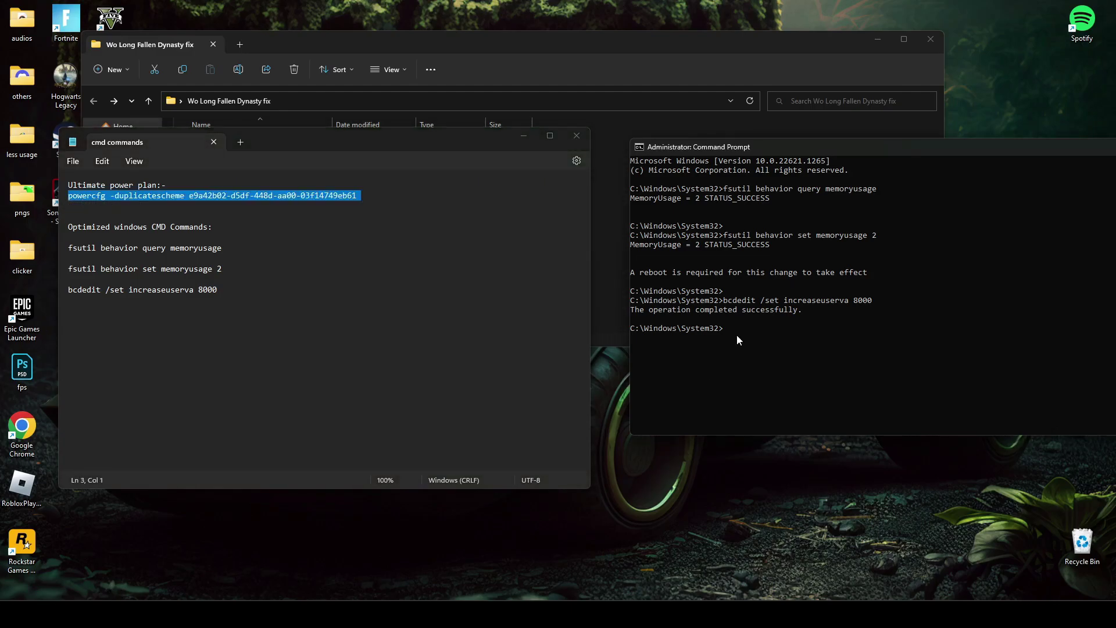
pyautogui.rightClick(733, 329)
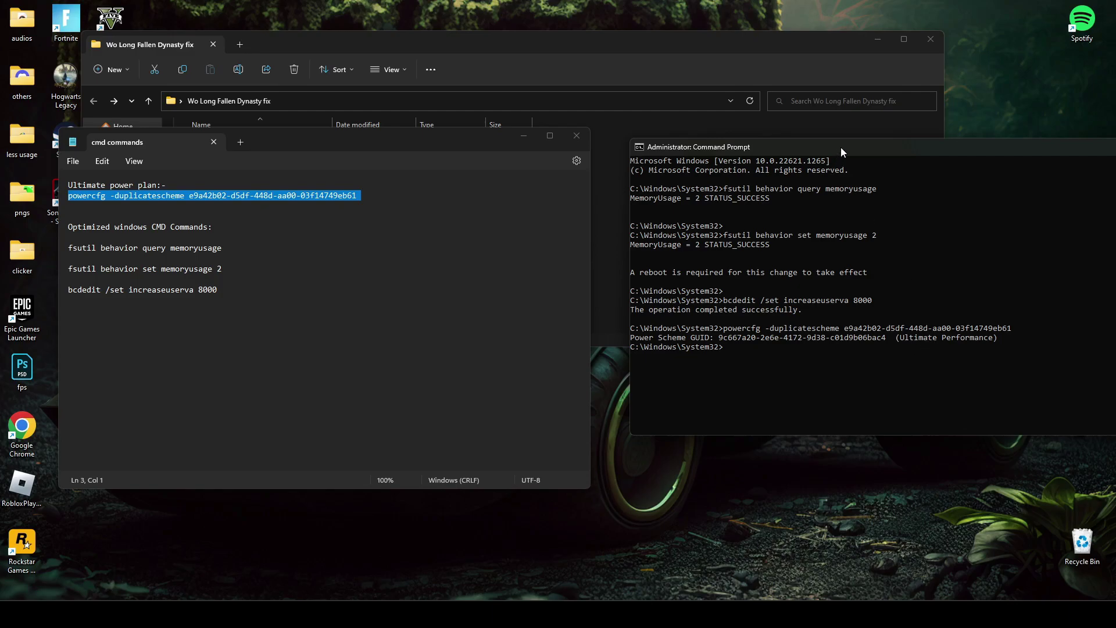
pyautogui.moveTo(841, 147); pyautogui.dragTo(683, 142)
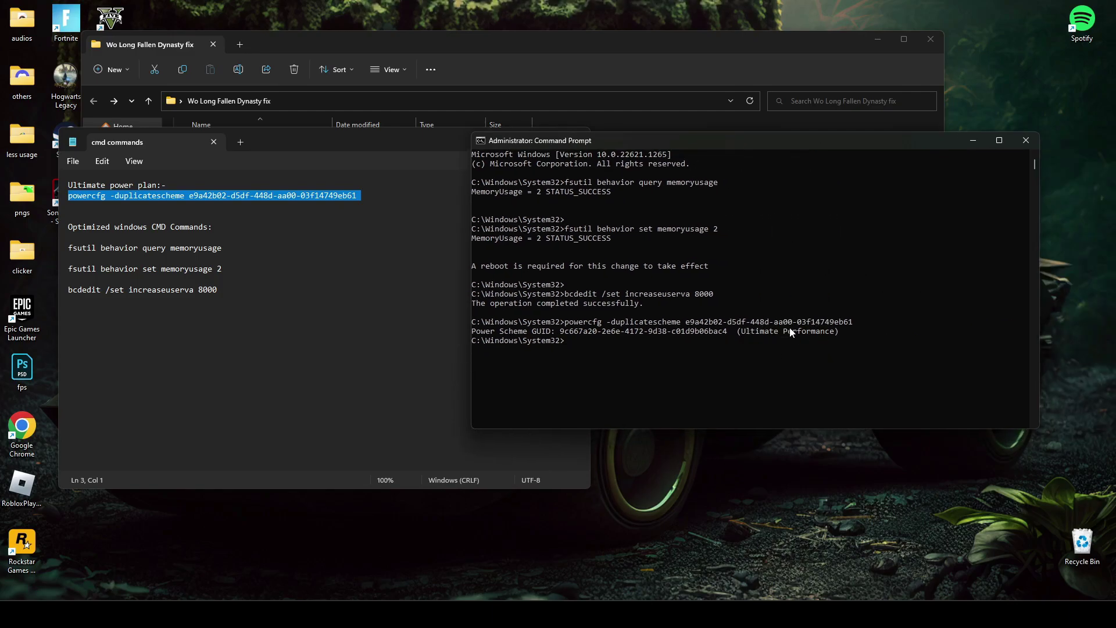
pyautogui.write('exit')
pyautogui.press('Return')
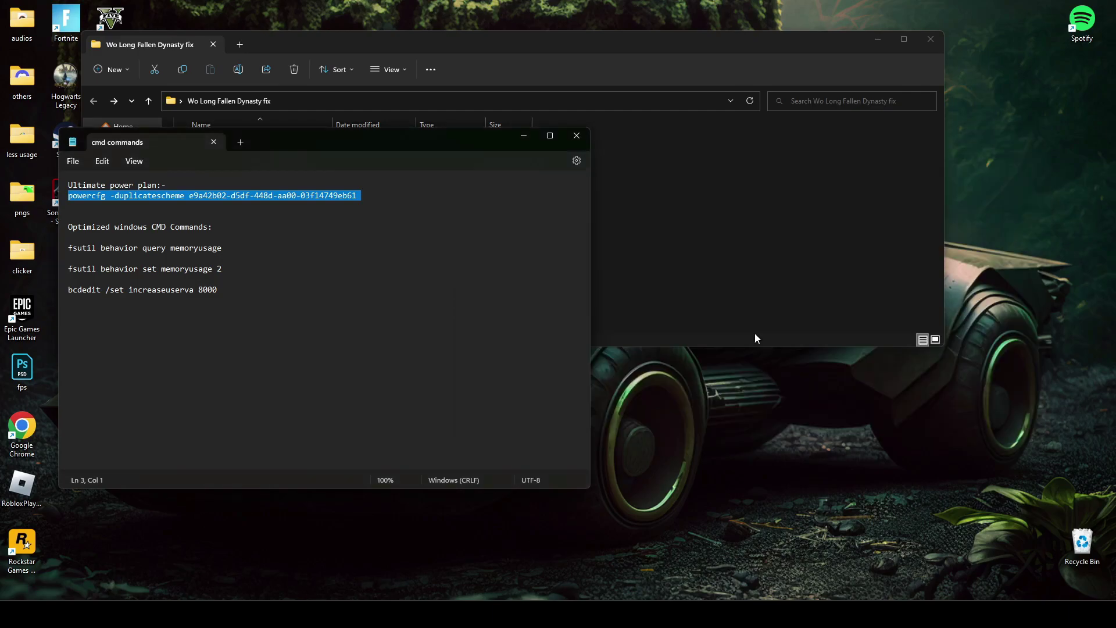
pyautogui.click(576, 136)
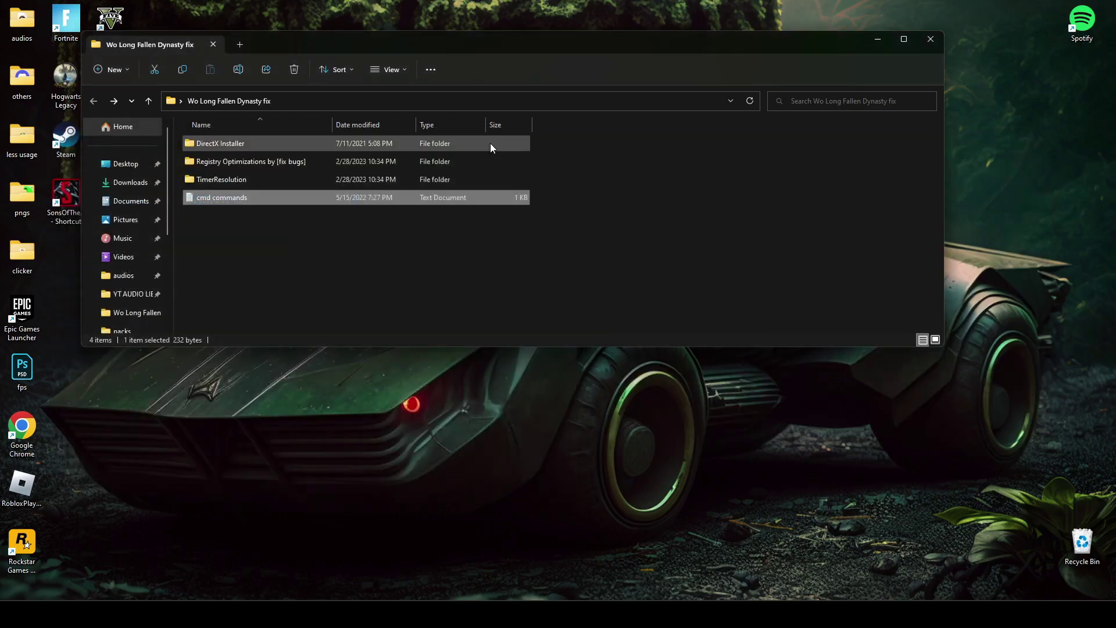
# Launch TimerResolution from the TimerResolution folder, set the timer to its maximum resolution, and minimize both windows
pyautogui.doubleClick(226, 177)
pyautogui.click(217, 144)
pyautogui.doubleClick(217, 144)
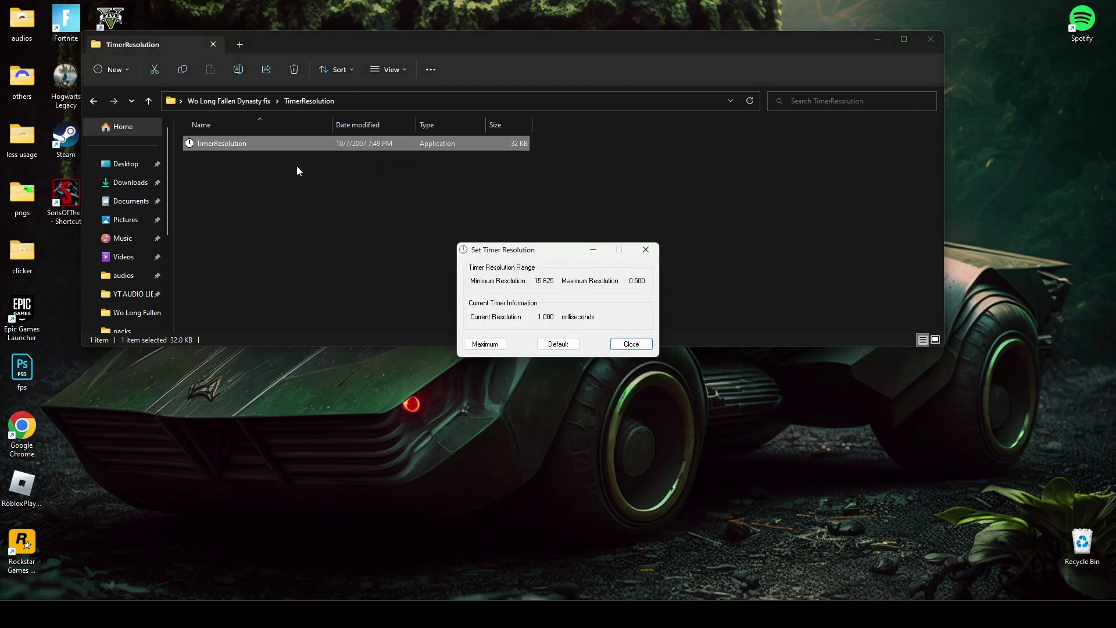
pyautogui.moveTo(535, 249); pyautogui.dragTo(500, 188)
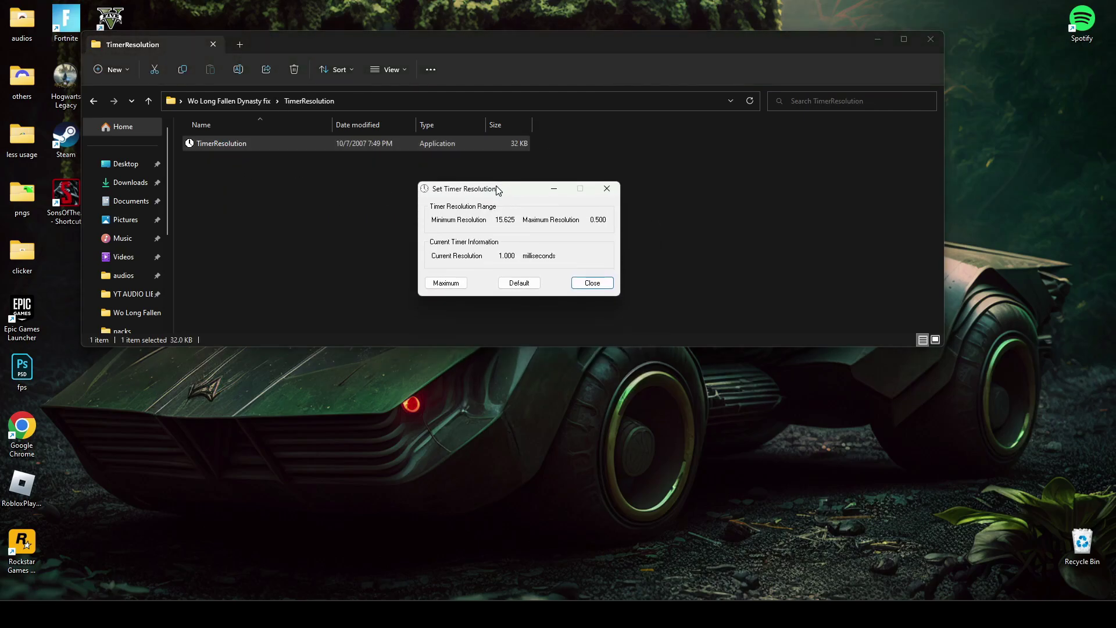
pyautogui.click(447, 287)
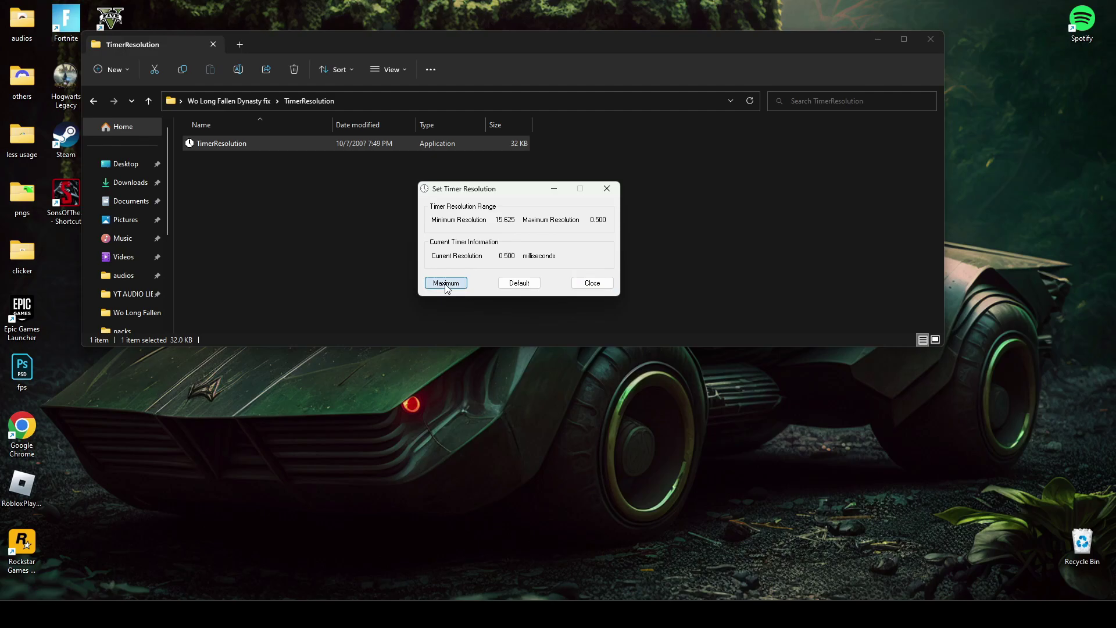
pyautogui.click(556, 193)
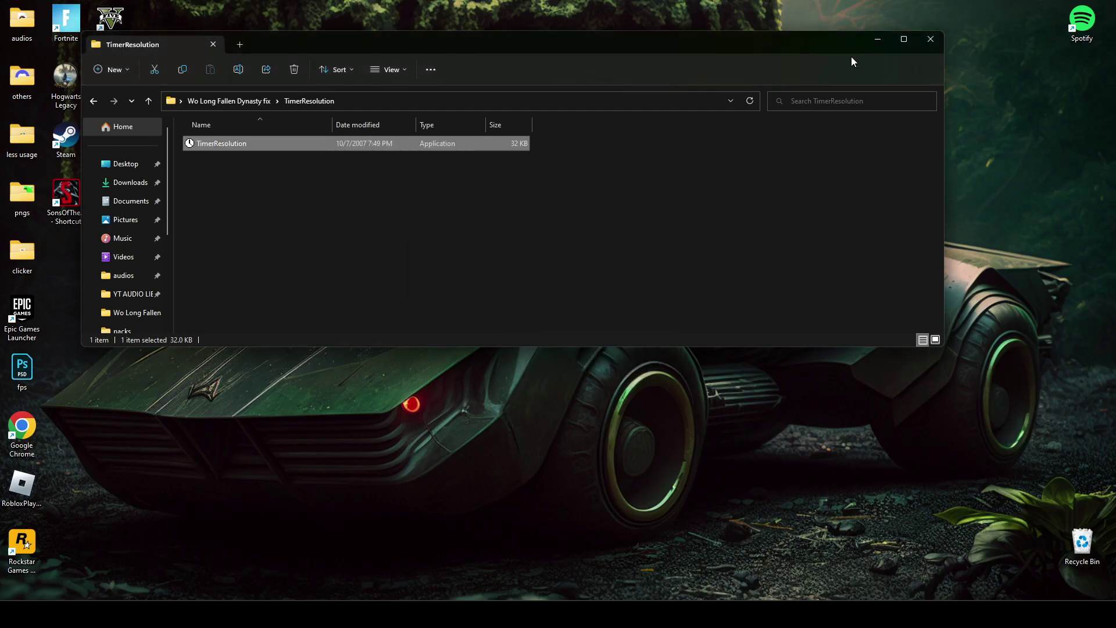
pyautogui.click(873, 44)
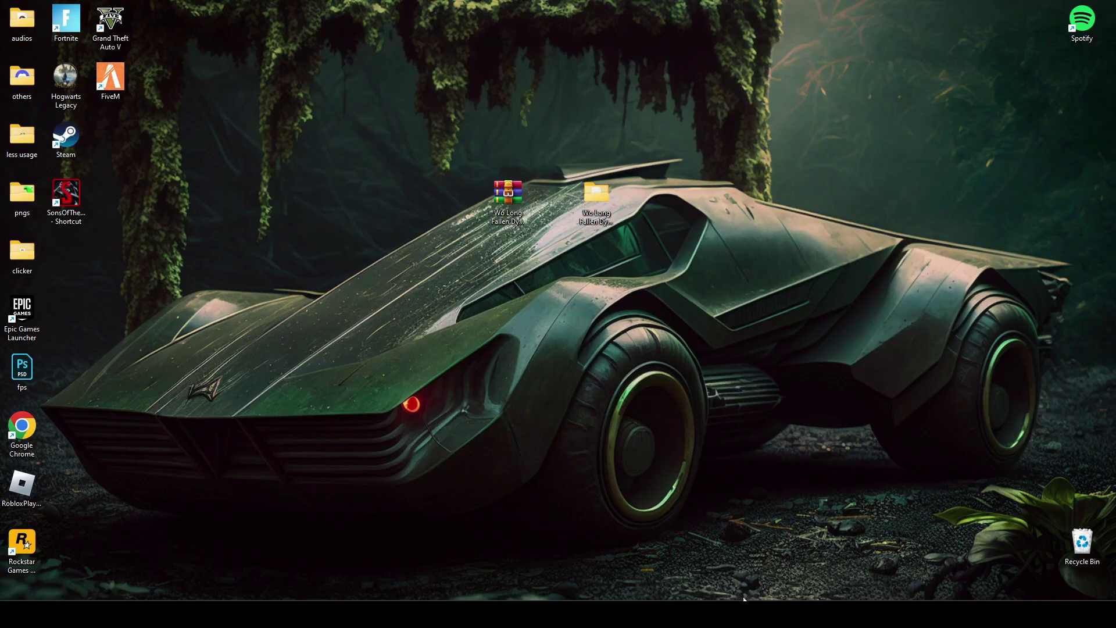